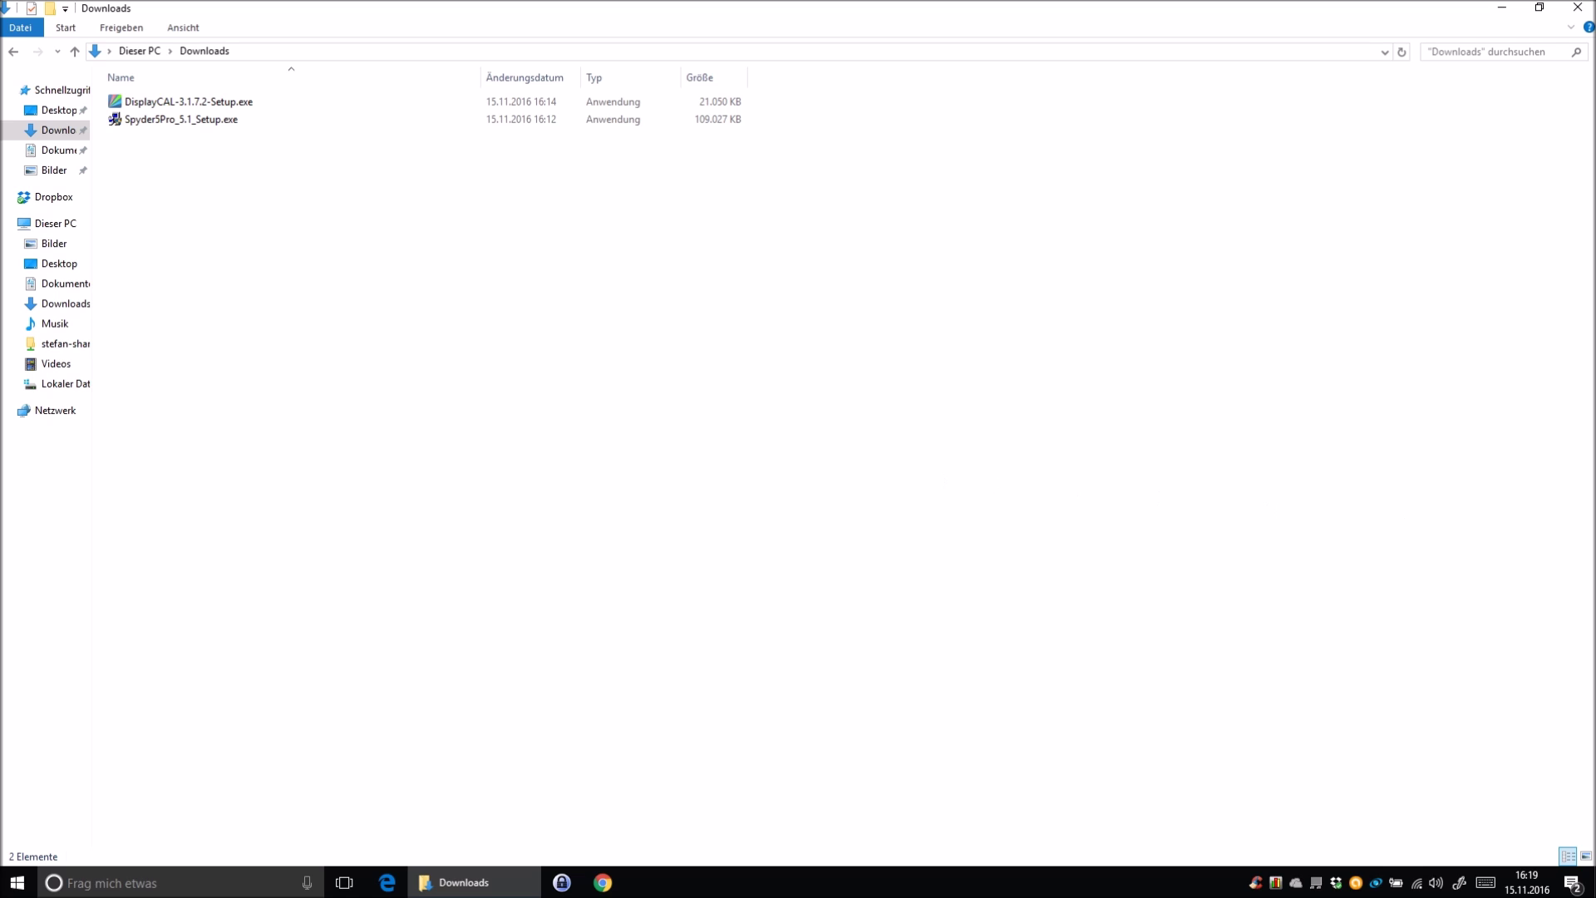
Select DisplayCAL-3.1.7.2-Setup.exe in Downloads instead of the Spyder5Pro installer.
{"action": "left_click", "coordinate": [181, 119]}
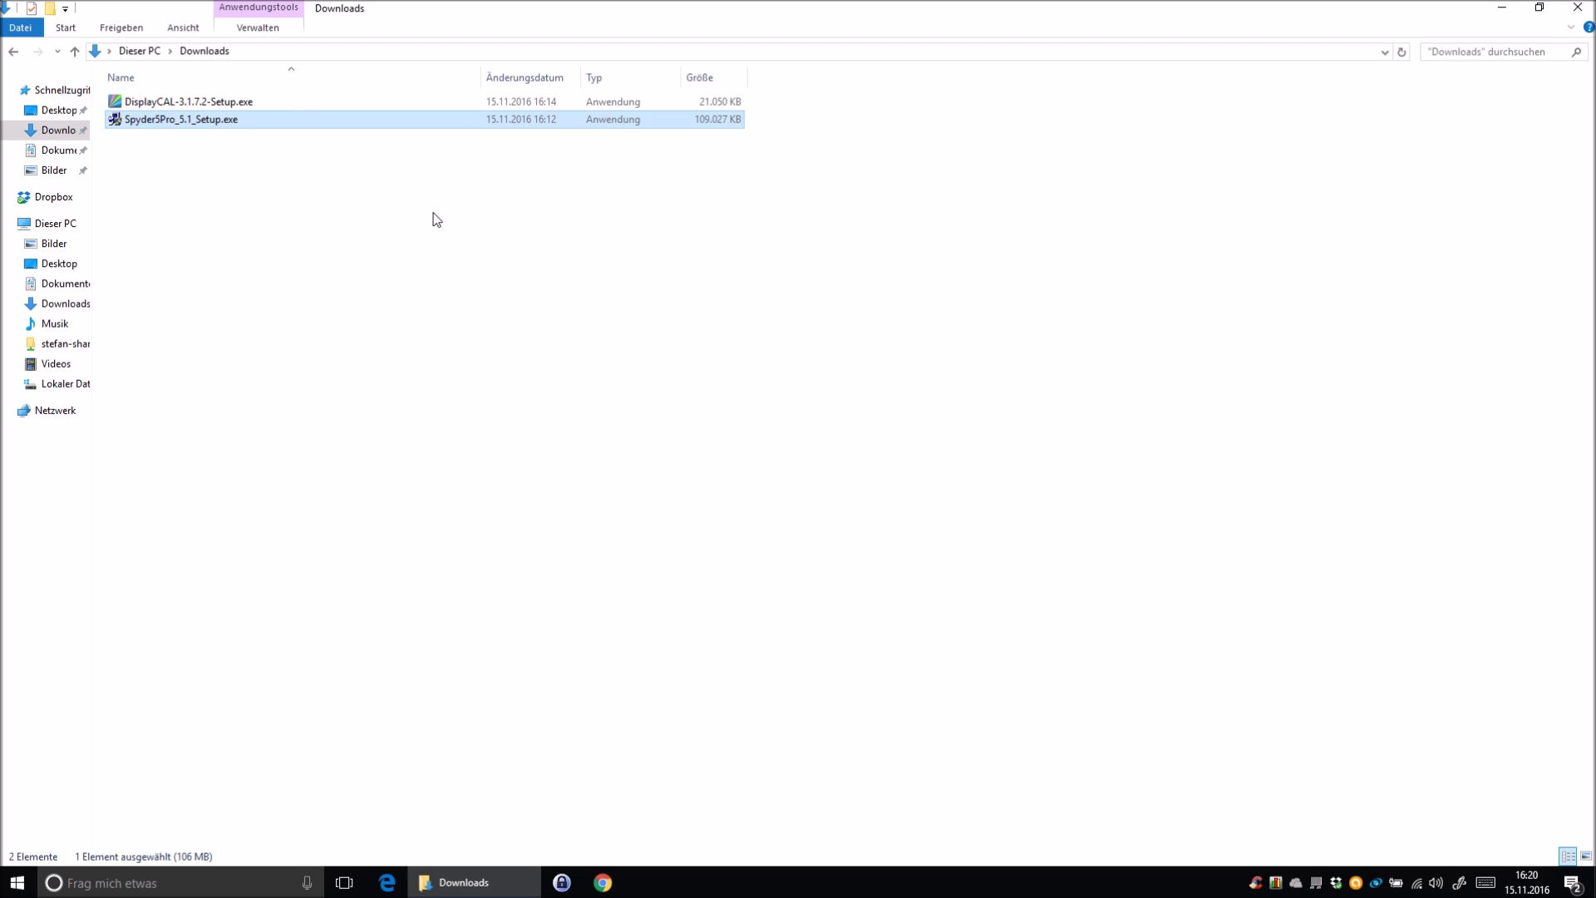
{"action": "left_click", "coordinate": [180, 101]}
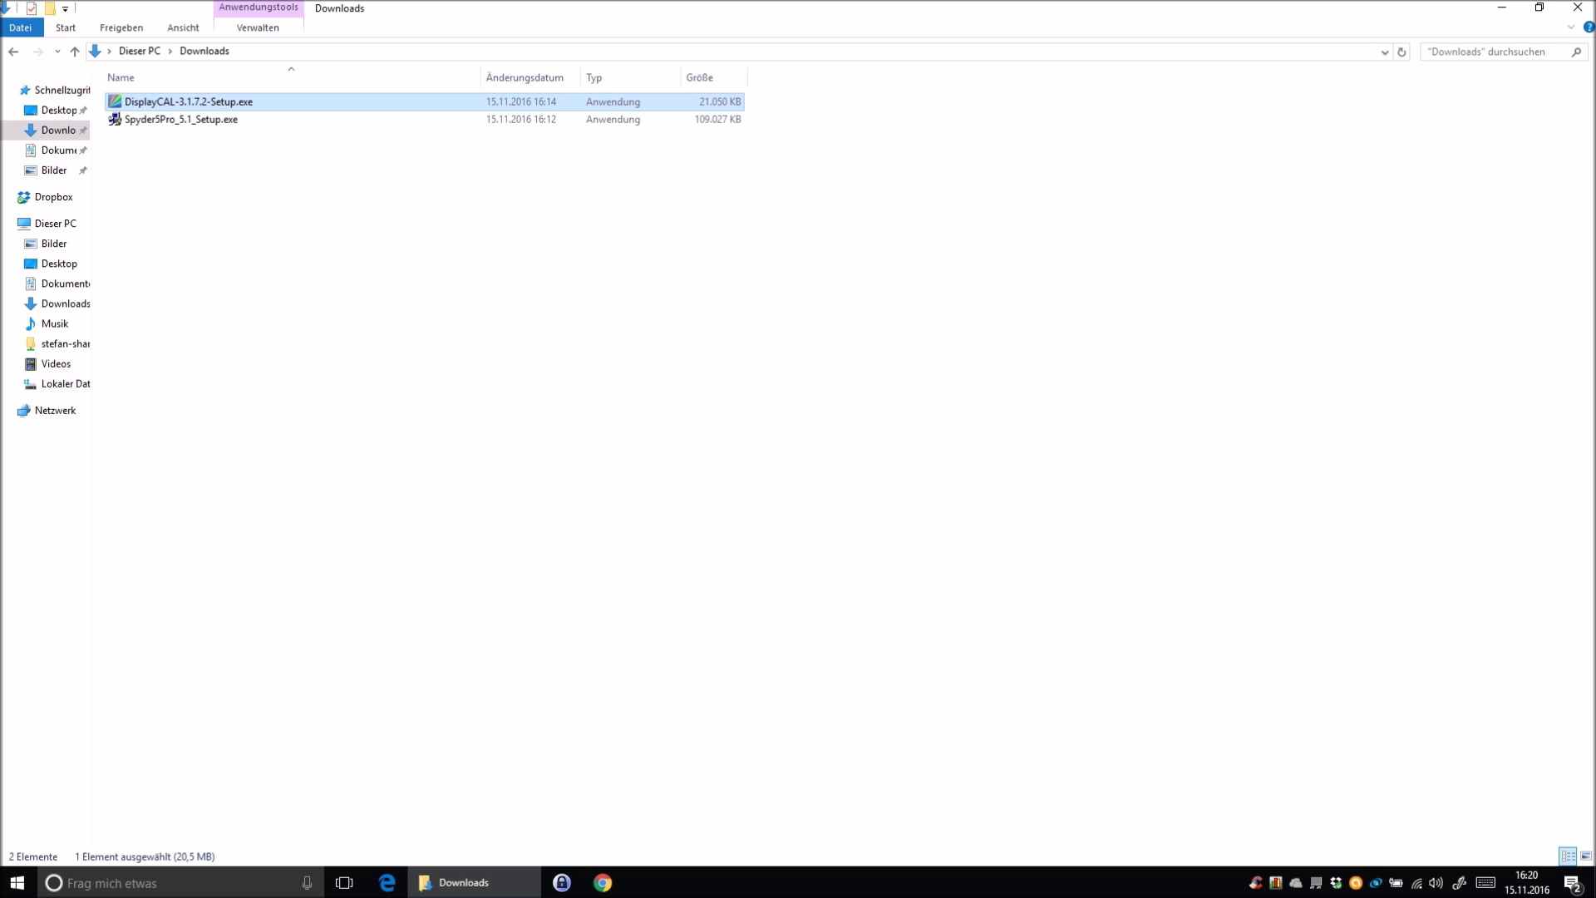
{"action": "key", "text": "ctrl+space"}
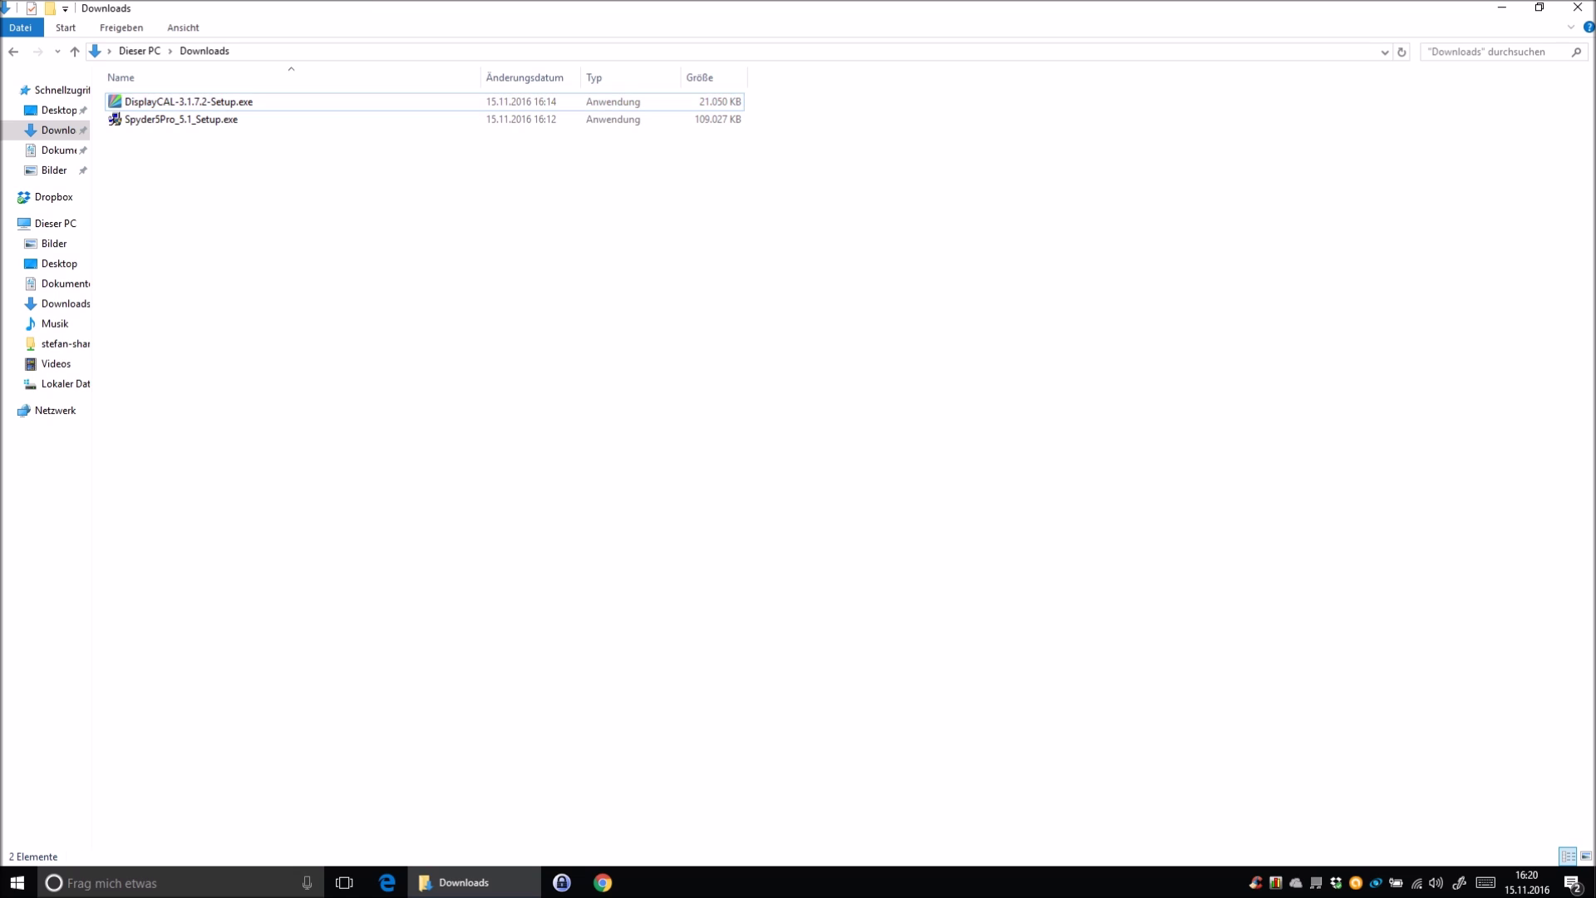
{"action": "left_click", "coordinate": [181, 105]}
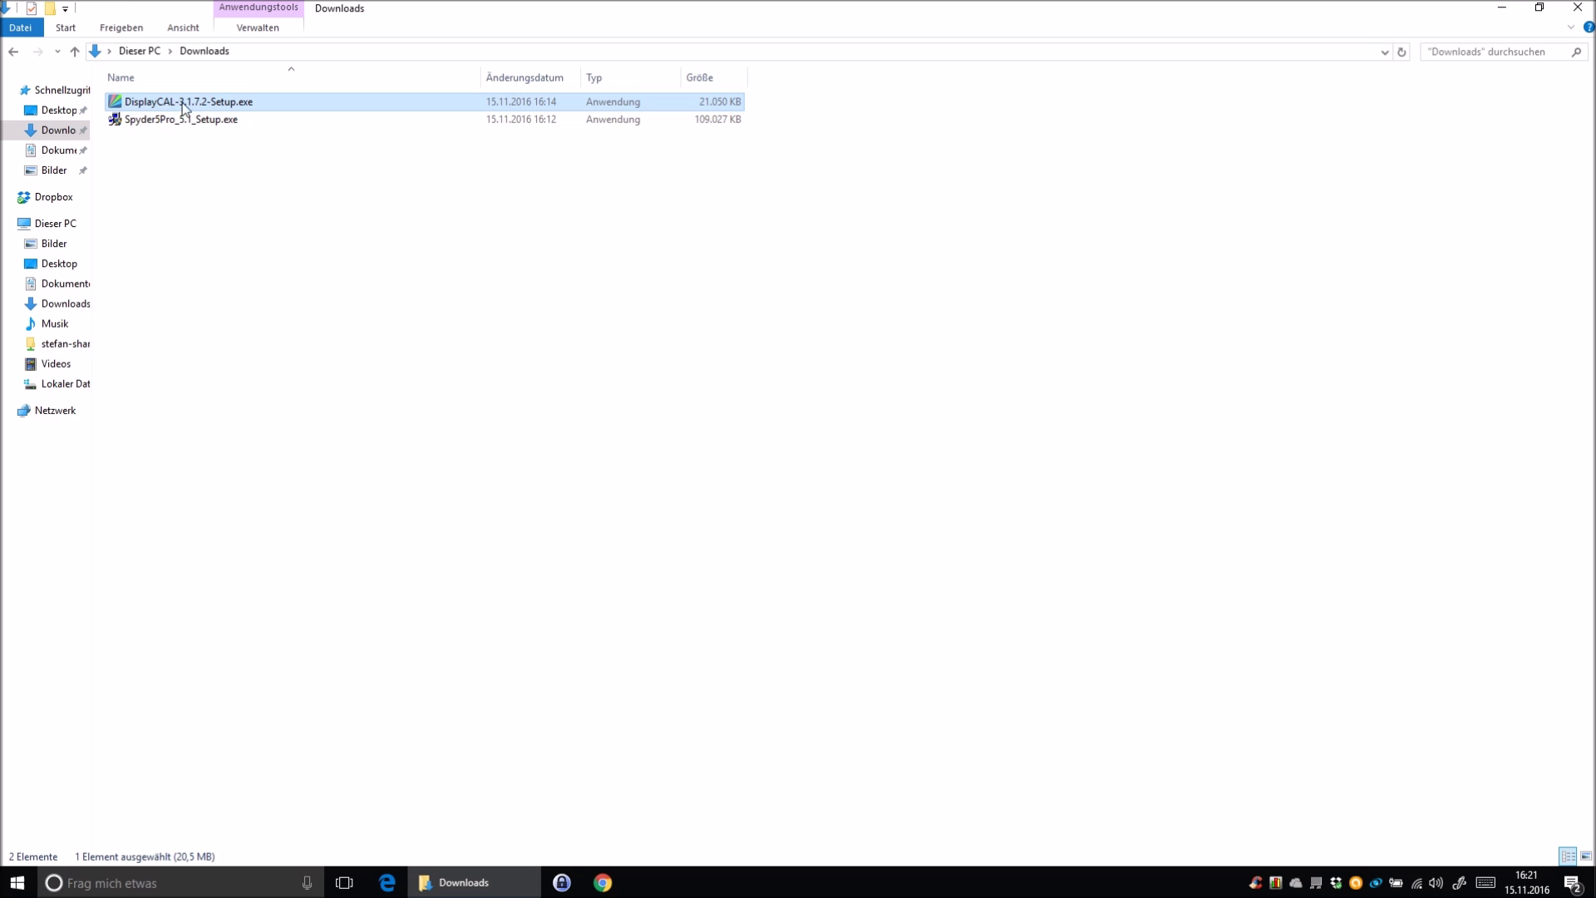
Run DisplayCAL-3.1.7.2-Setup.exe despite the security warning and accept the GPL license.
{"action": "double_click", "coordinate": [147, 107]}
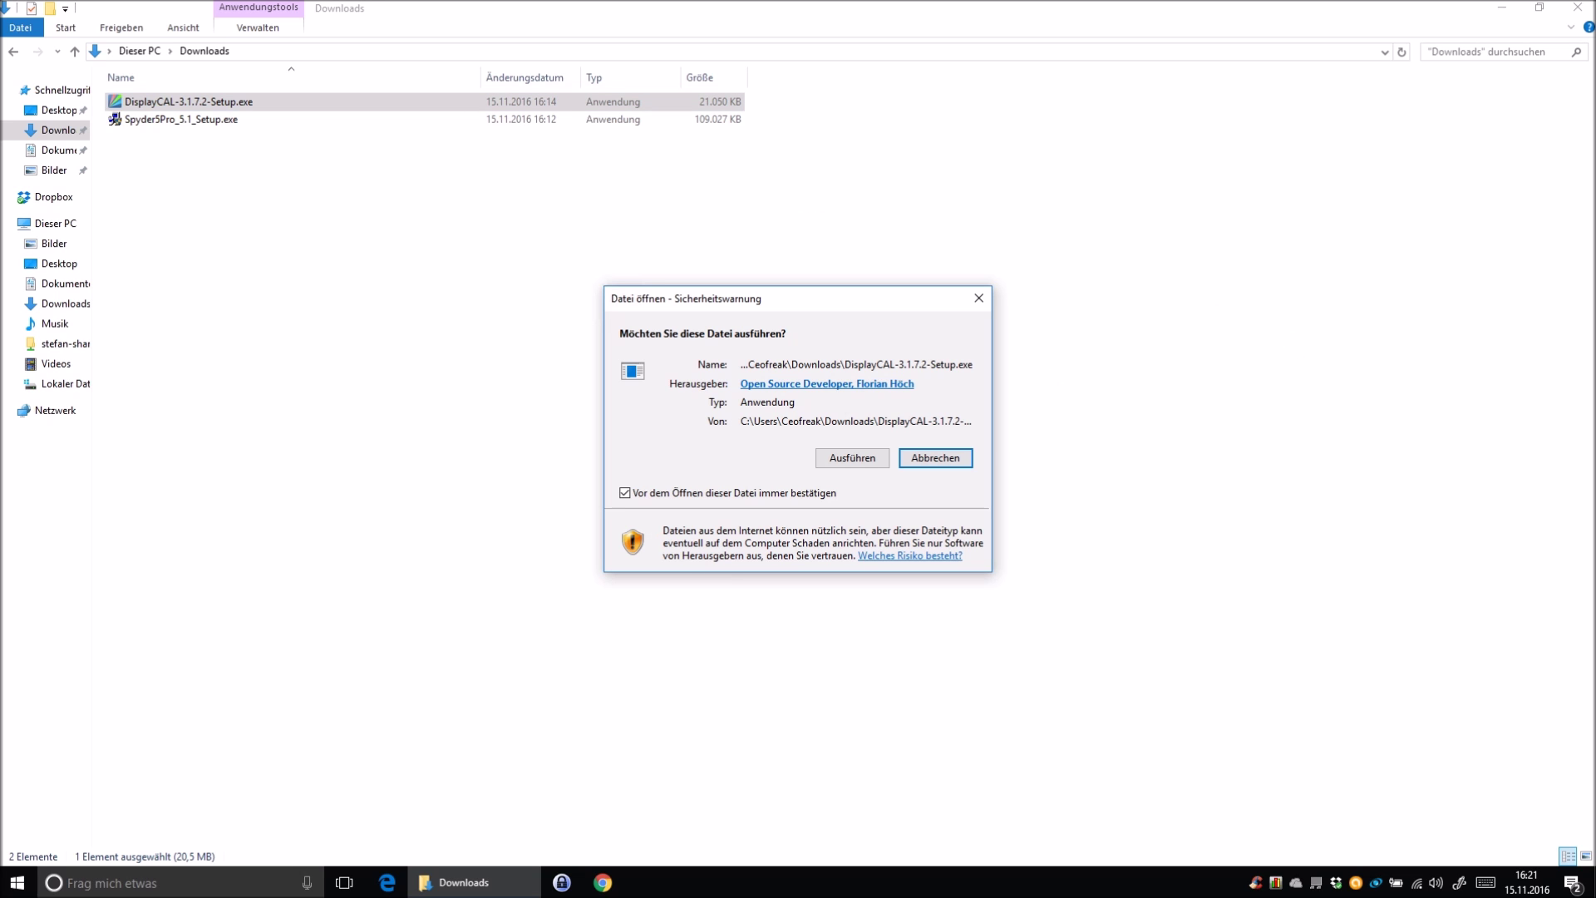
{"action": "left_click", "coordinate": [872, 460]}
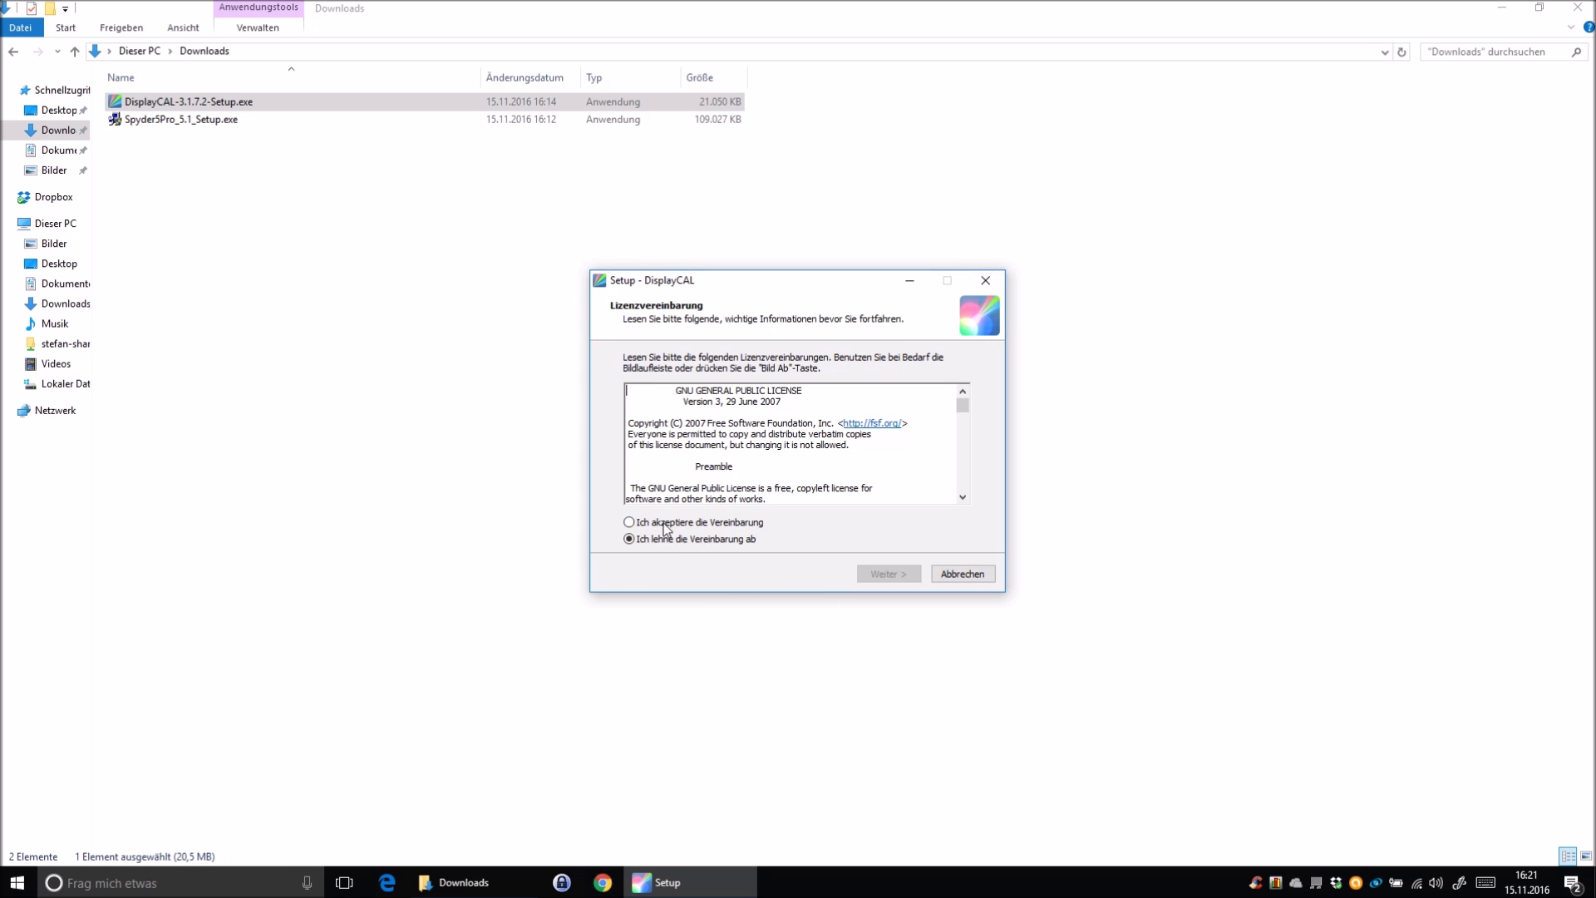
{"action": "left_click", "coordinate": [663, 524]}
{"action": "left_click", "coordinate": [885, 576]}
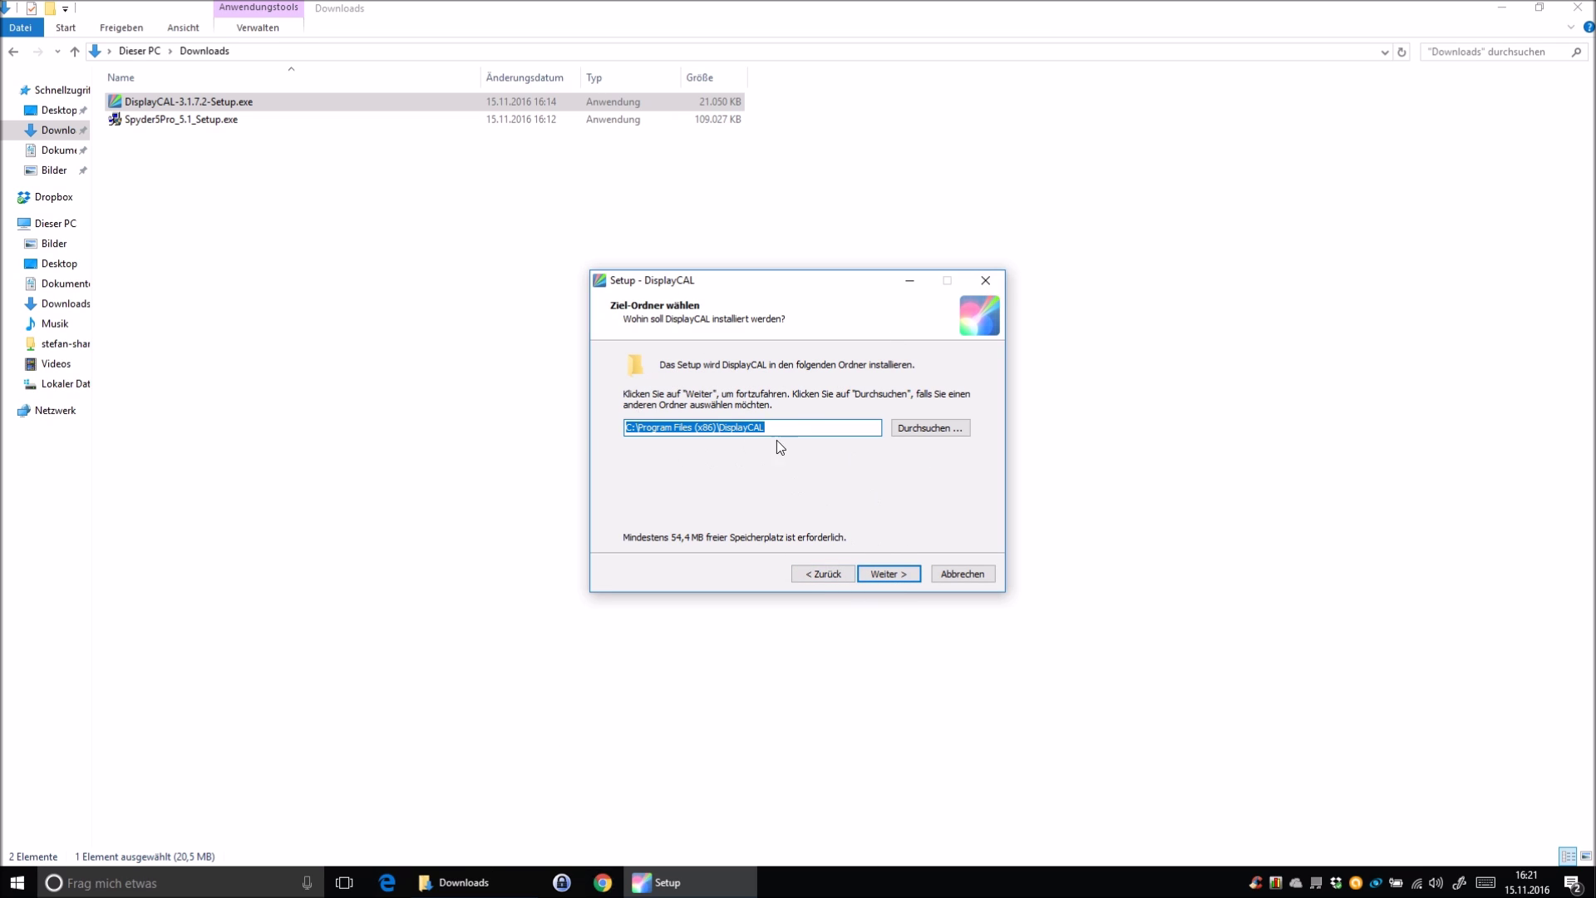
Install into C:\Program Files (x86)\DisplayCAL with default Start-menu folder and tasks, then finish setup.
{"action": "left_click", "coordinate": [886, 576]}
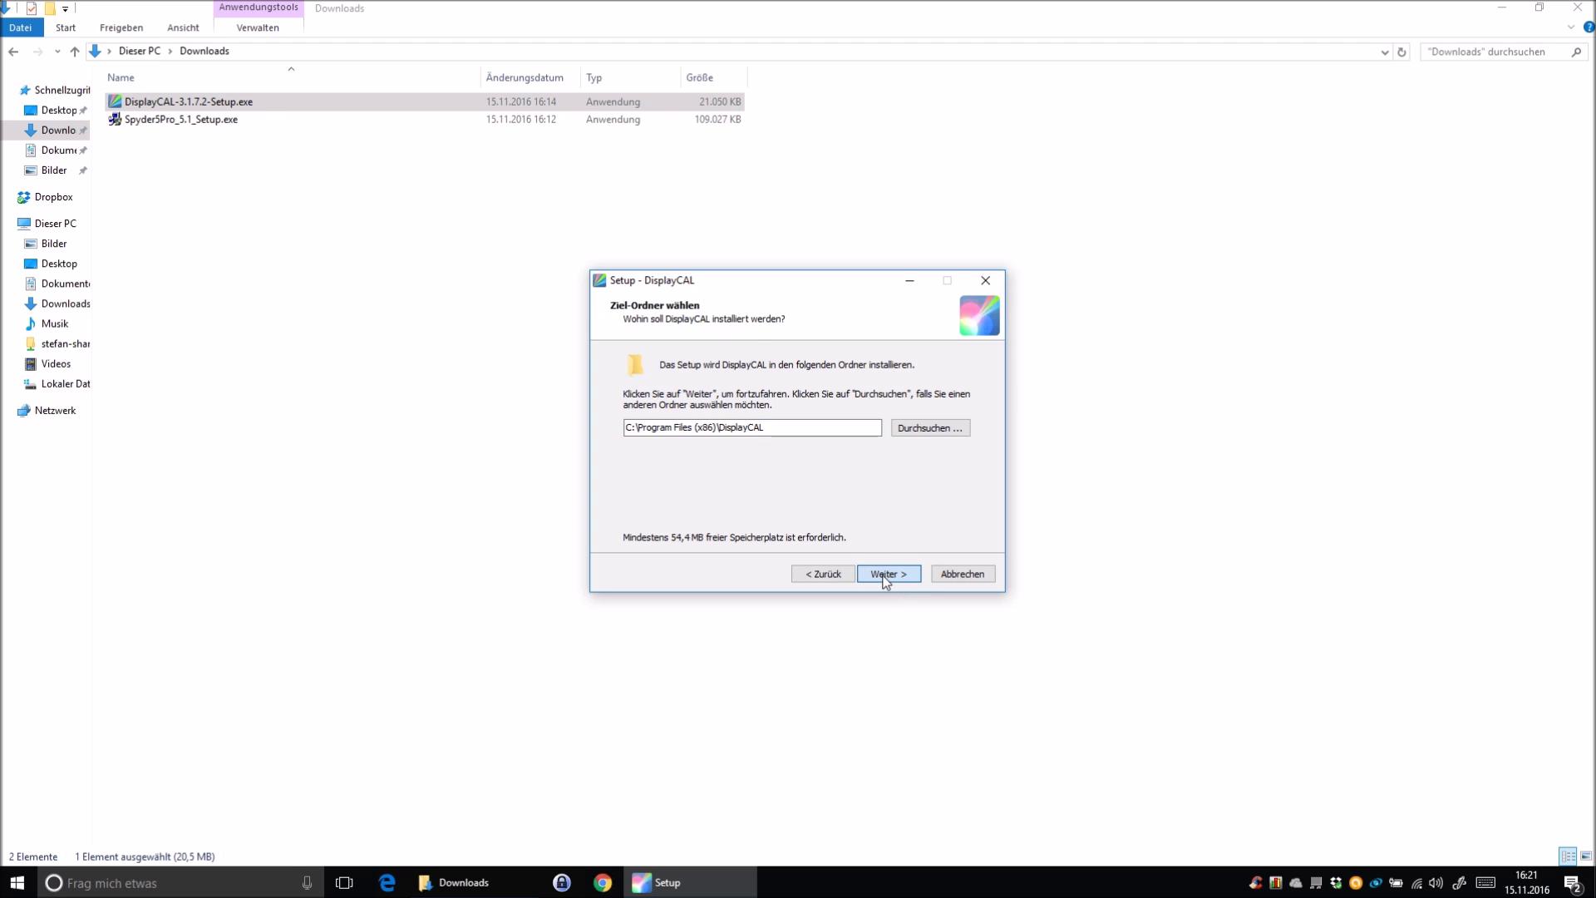
{"action": "left_click", "coordinate": [886, 575]}
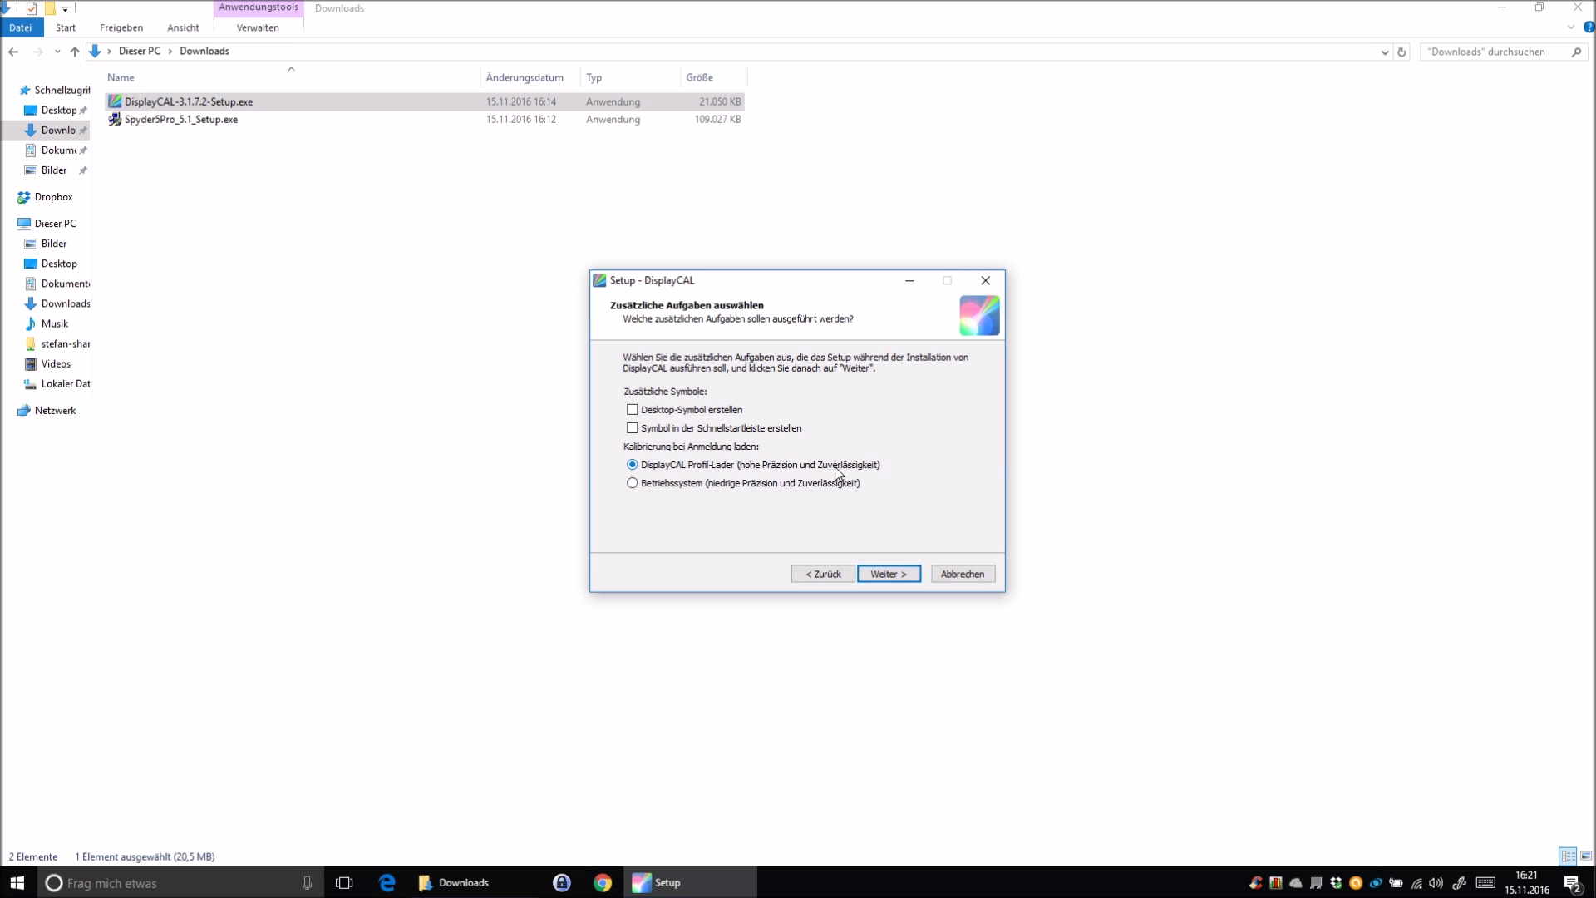
{"action": "left_click", "coordinate": [897, 575]}
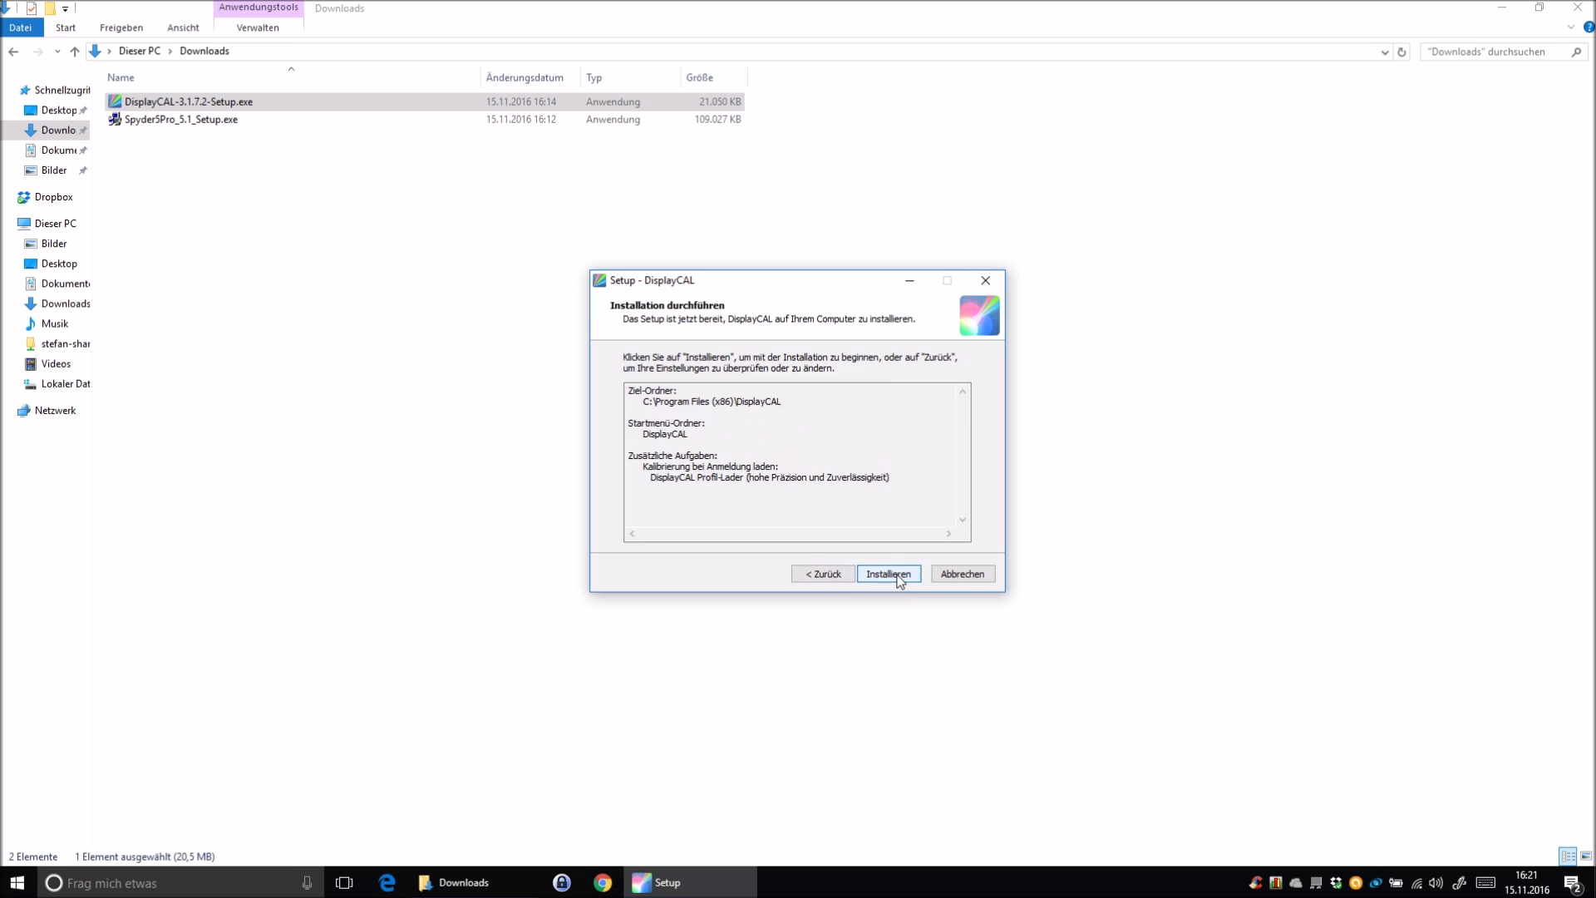
{"action": "left_click", "coordinate": [898, 575]}
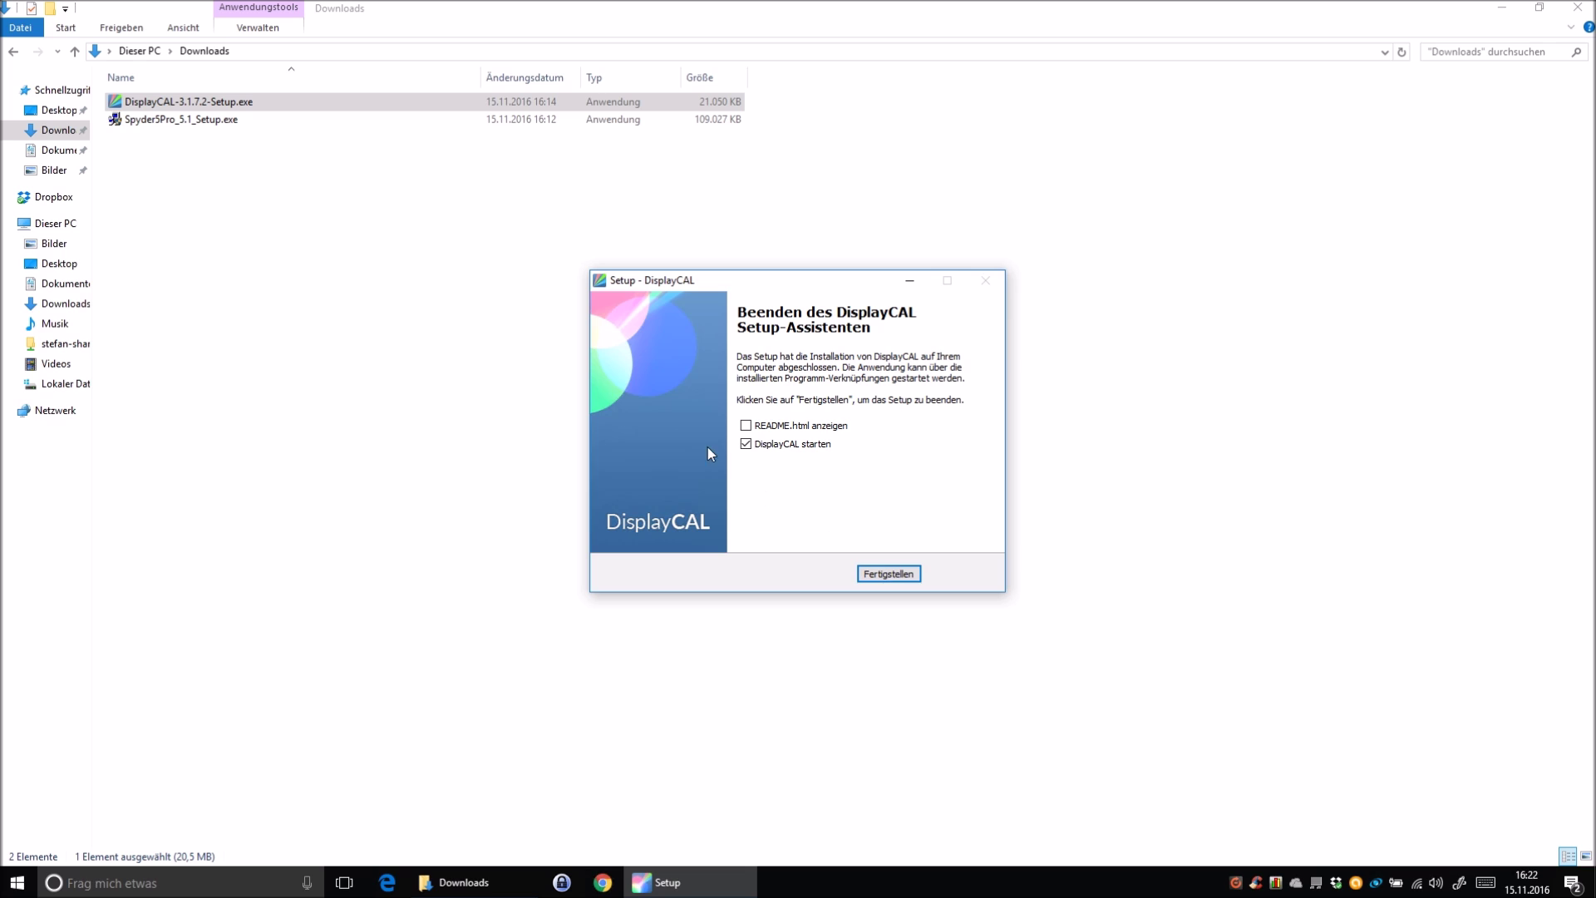
{"action": "left_click", "coordinate": [888, 573]}
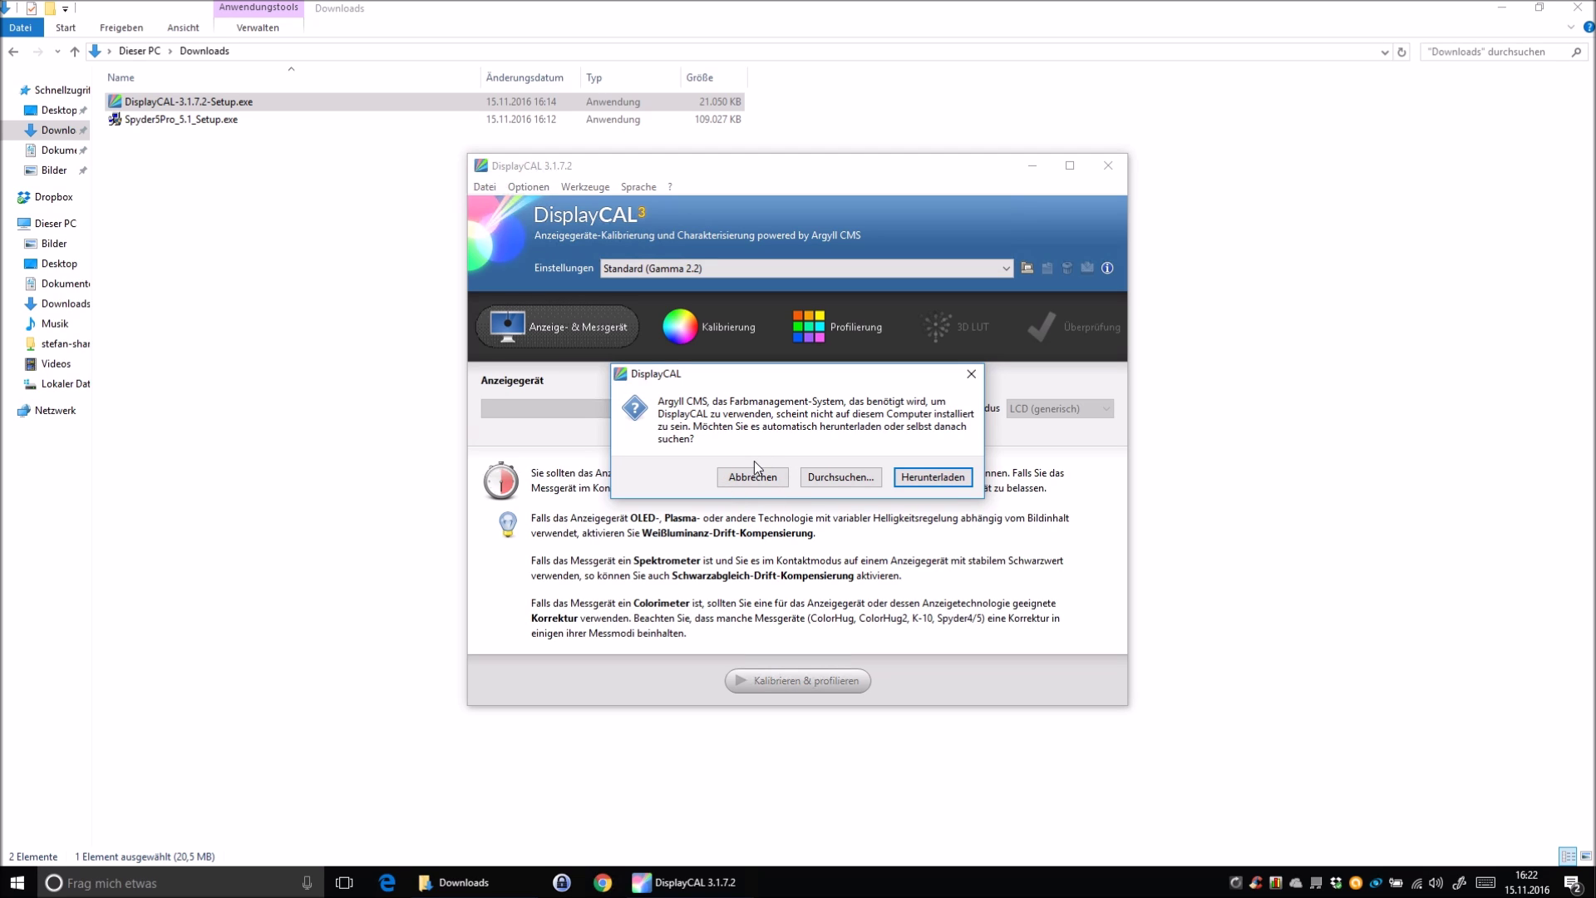
Download Argyll CMS 1.9.2, allow dispcal on private networks only, and permanently dismiss the donation message.
{"action": "left_click", "coordinate": [963, 477]}
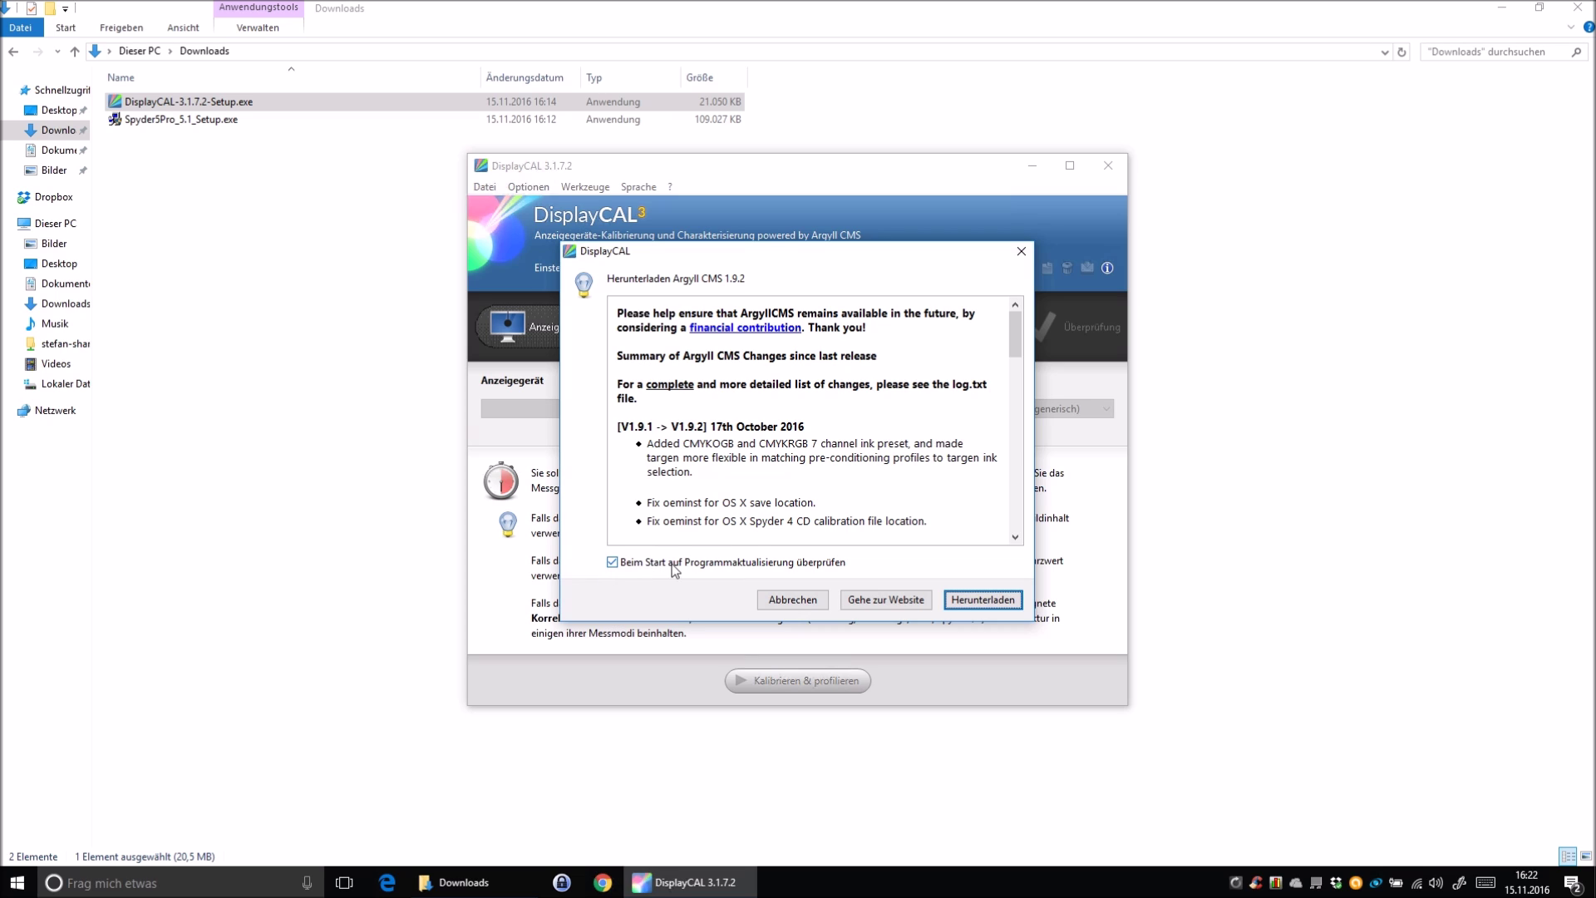
{"action": "left_click", "coordinate": [989, 600]}
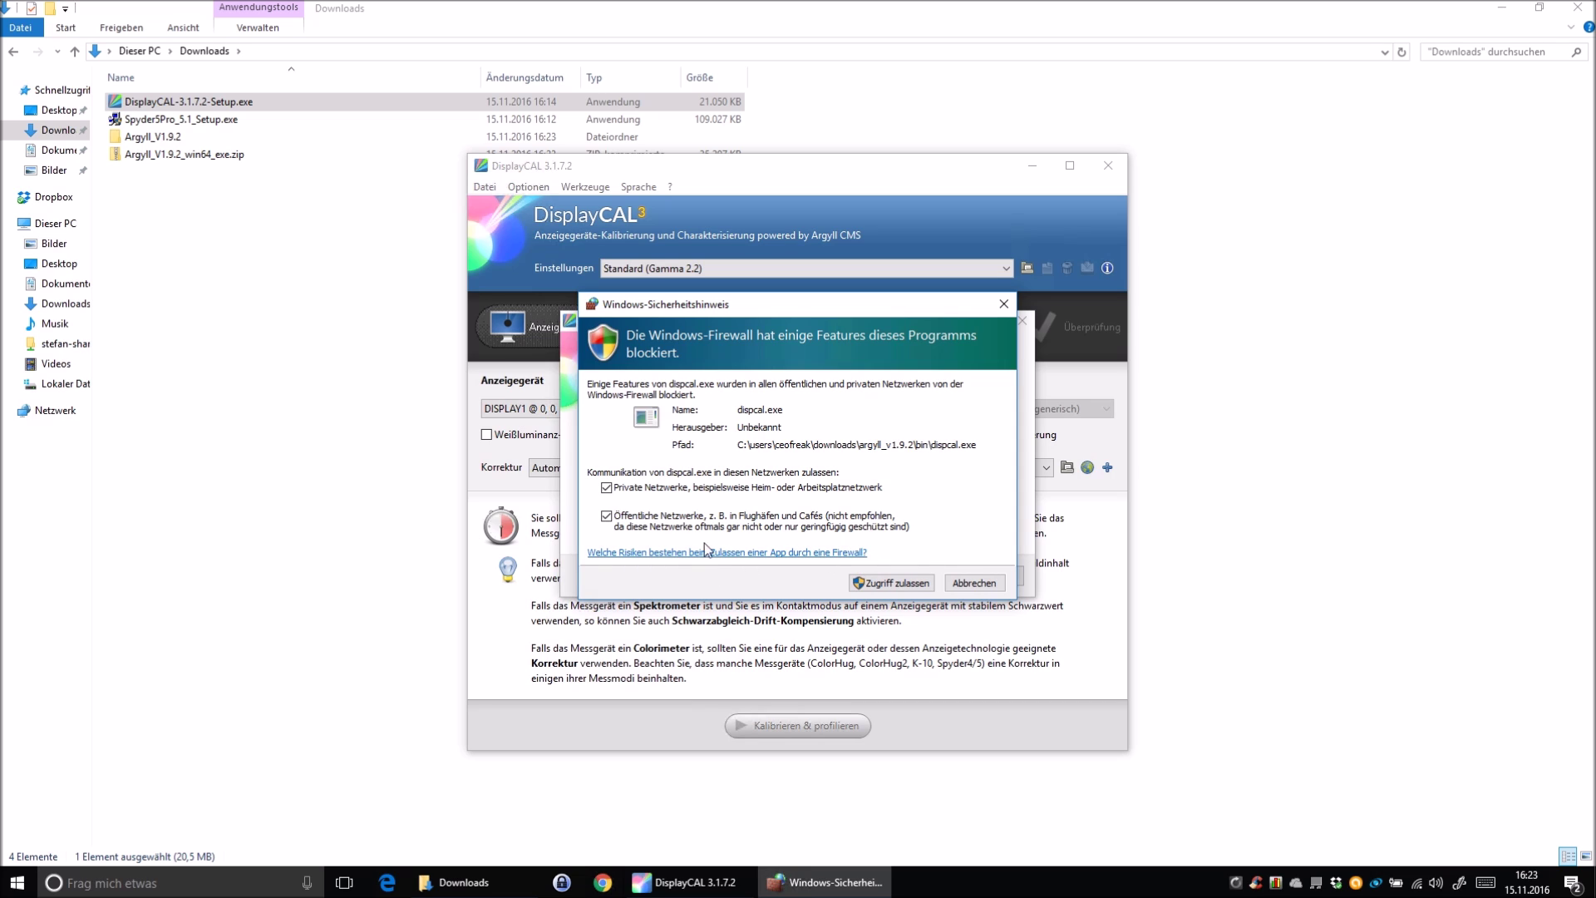
{"action": "left_click", "coordinate": [736, 519]}
{"action": "left_click", "coordinate": [909, 588]}
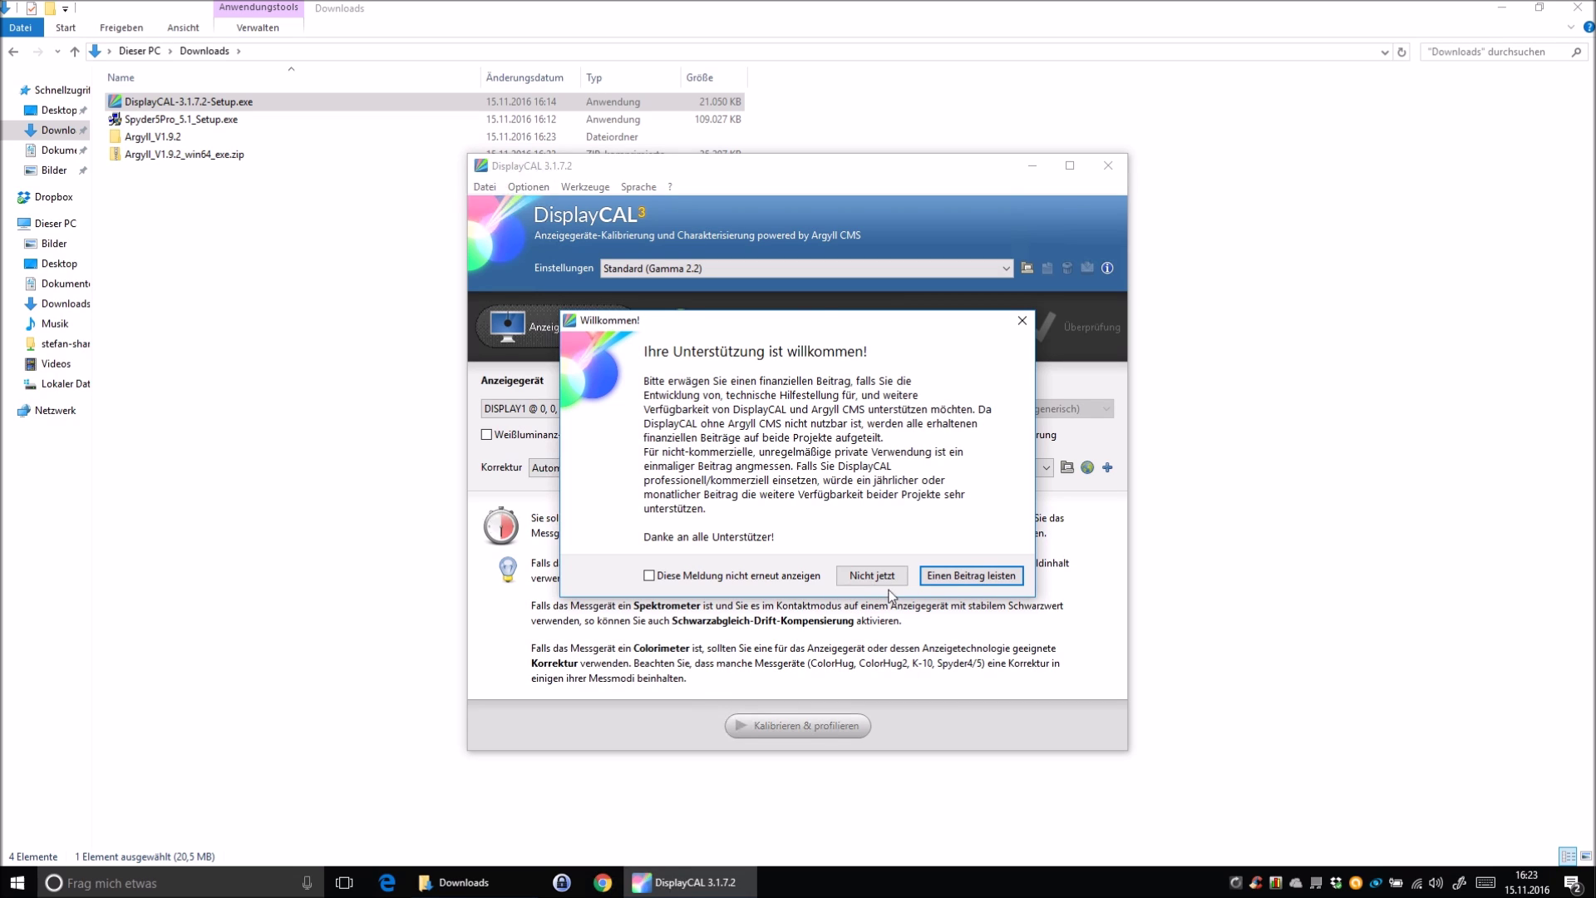
{"action": "left_click", "coordinate": [793, 576]}
{"action": "left_click", "coordinate": [869, 584]}
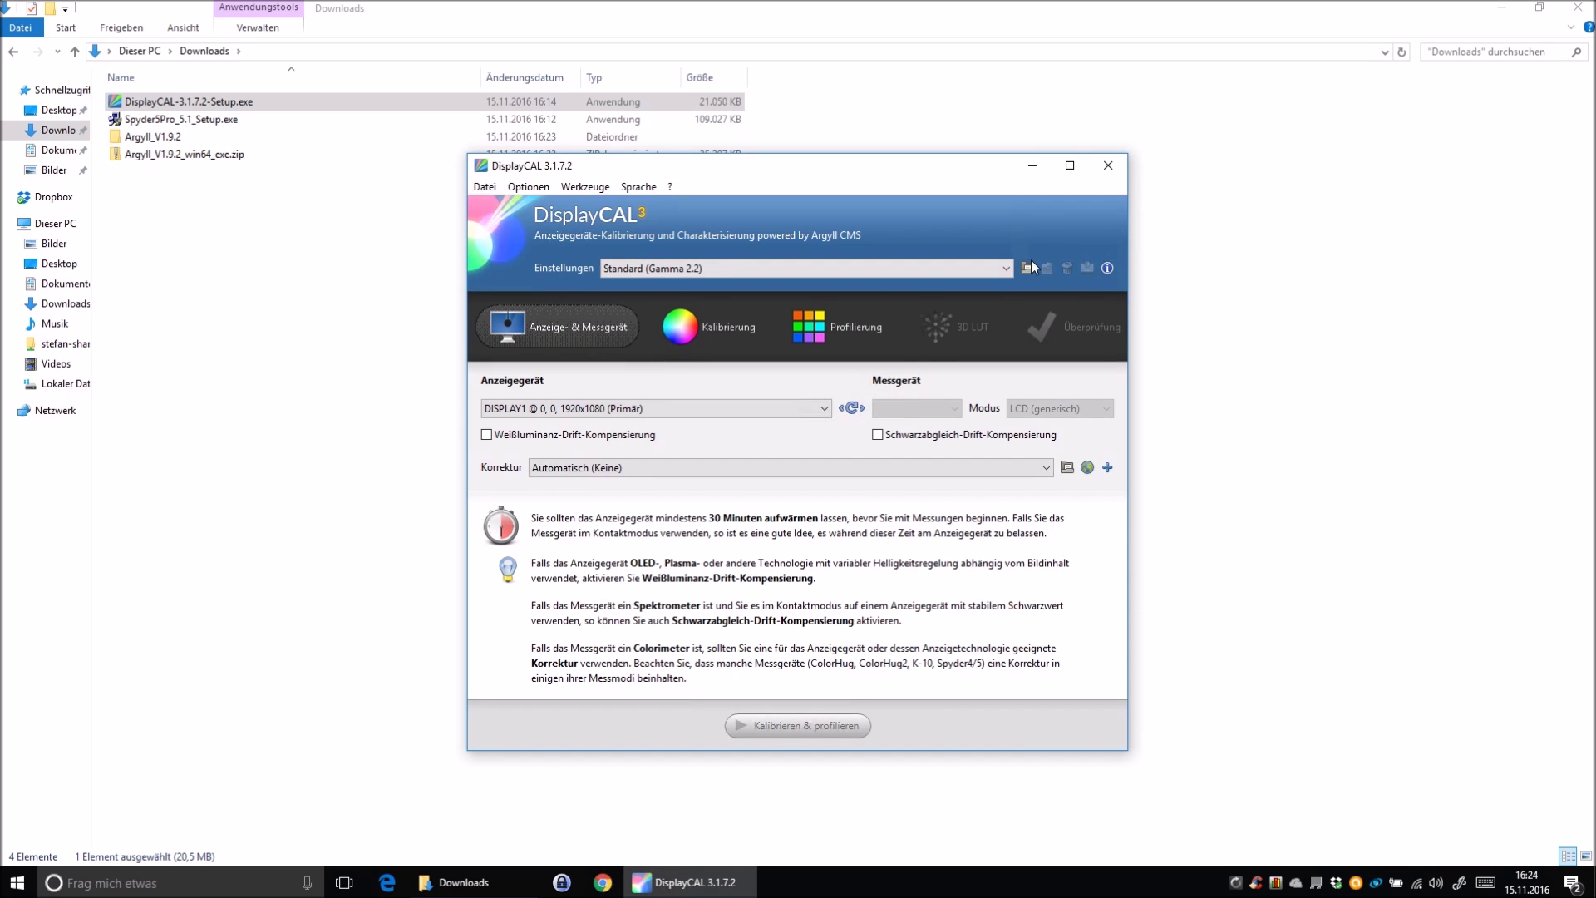
Choose English from the Sprache menu to replace the German interface.
{"action": "left_click", "coordinate": [638, 186]}
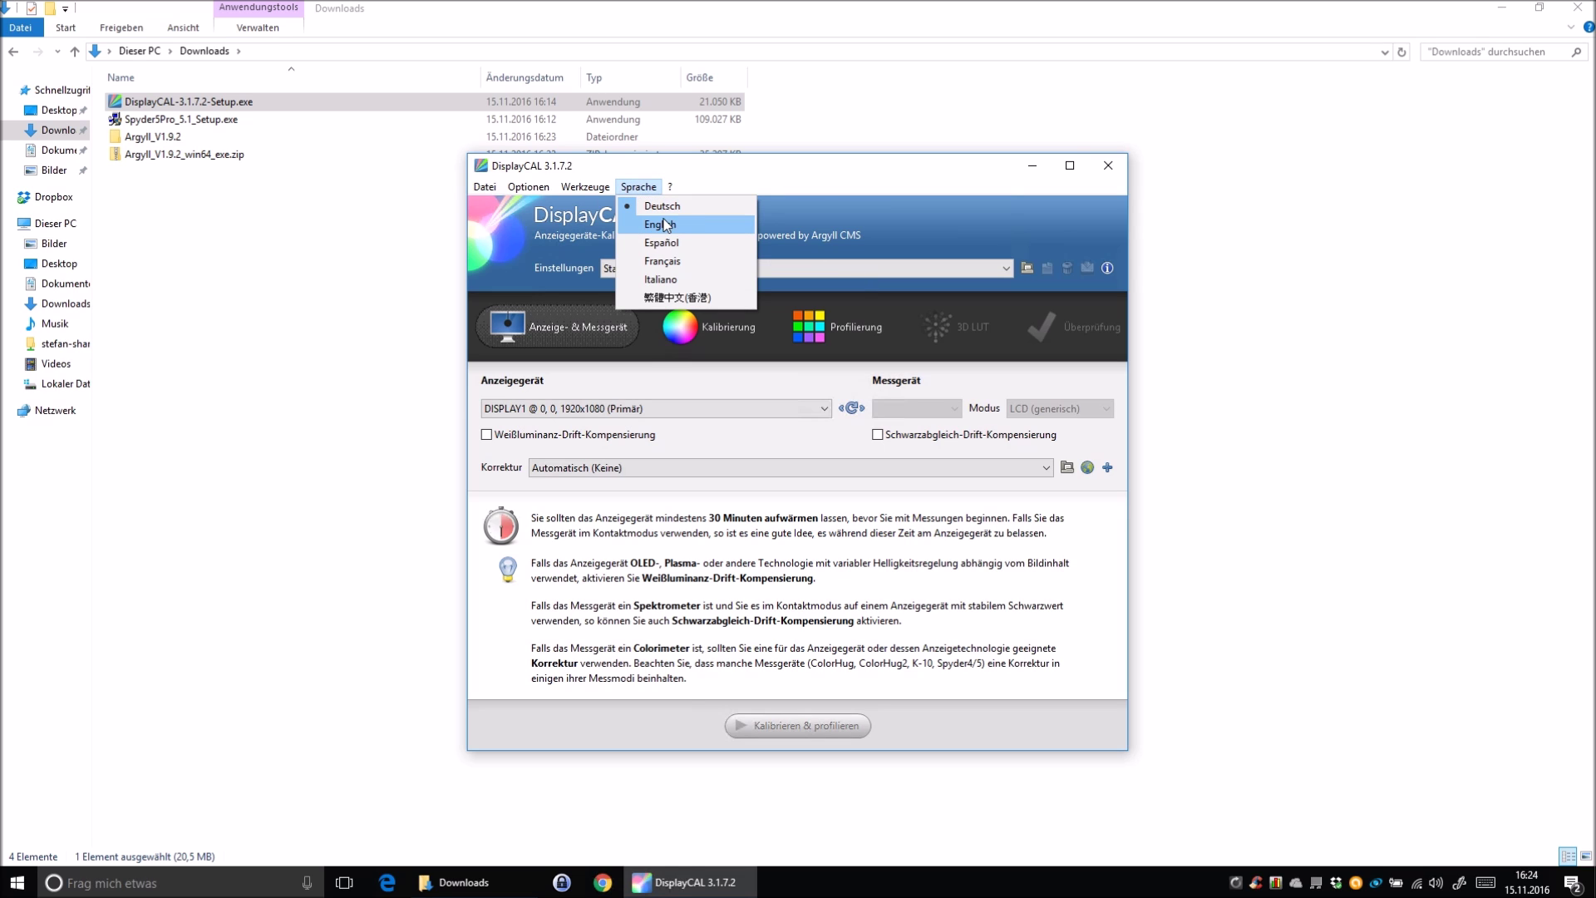
{"action": "left_click", "coordinate": [684, 222]}
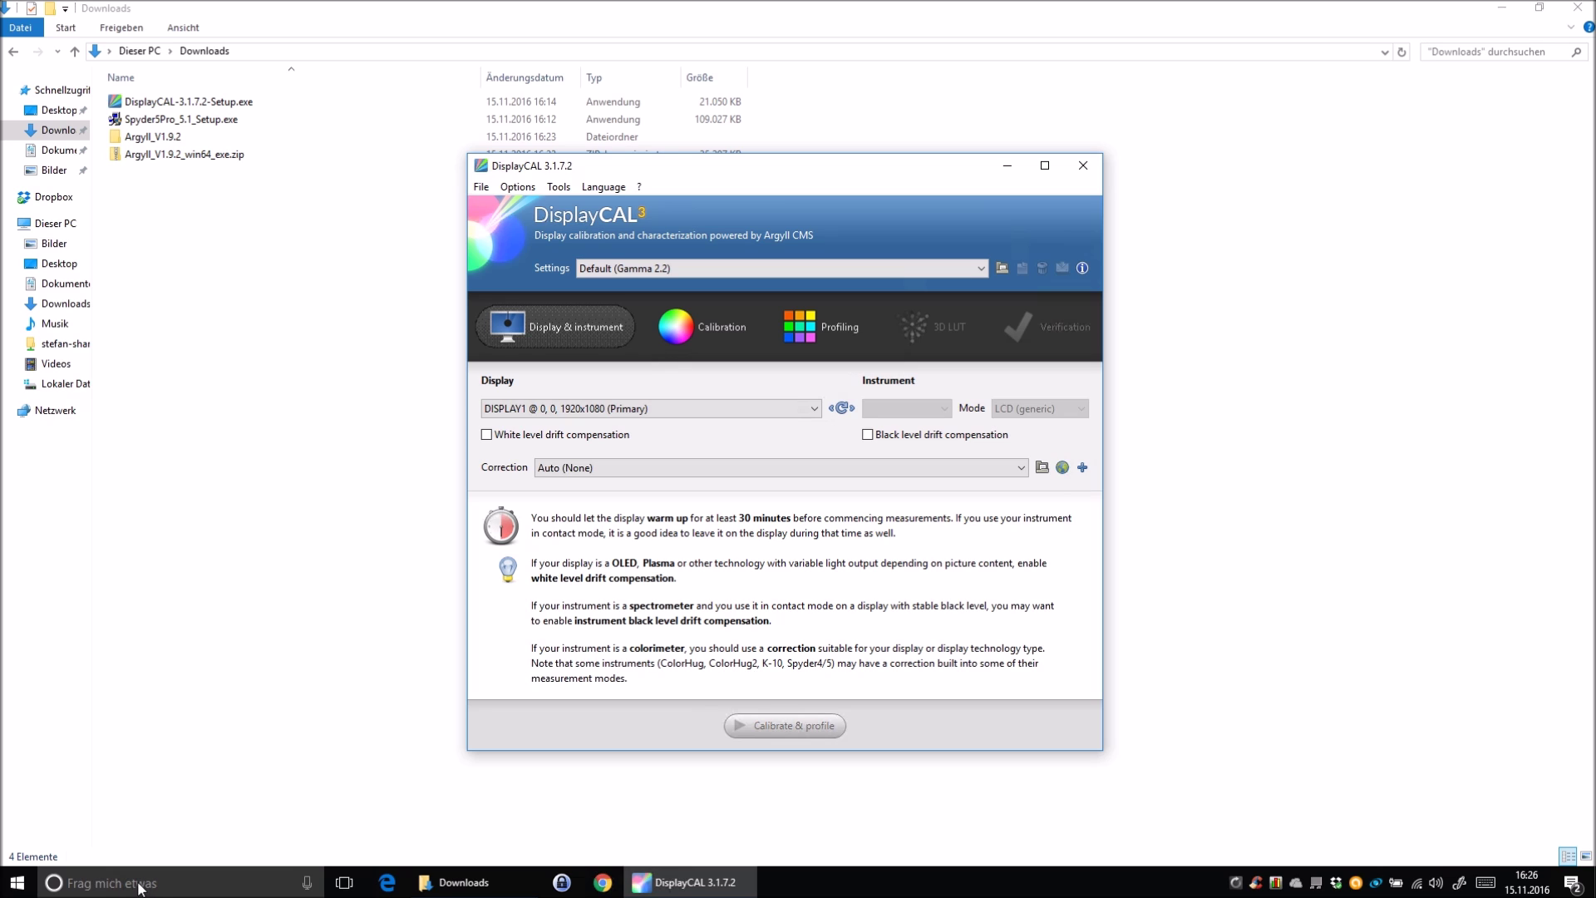
Open Device Manager by searching Windows for 'device manager'.
{"action": "left_click", "coordinate": [140, 886]}
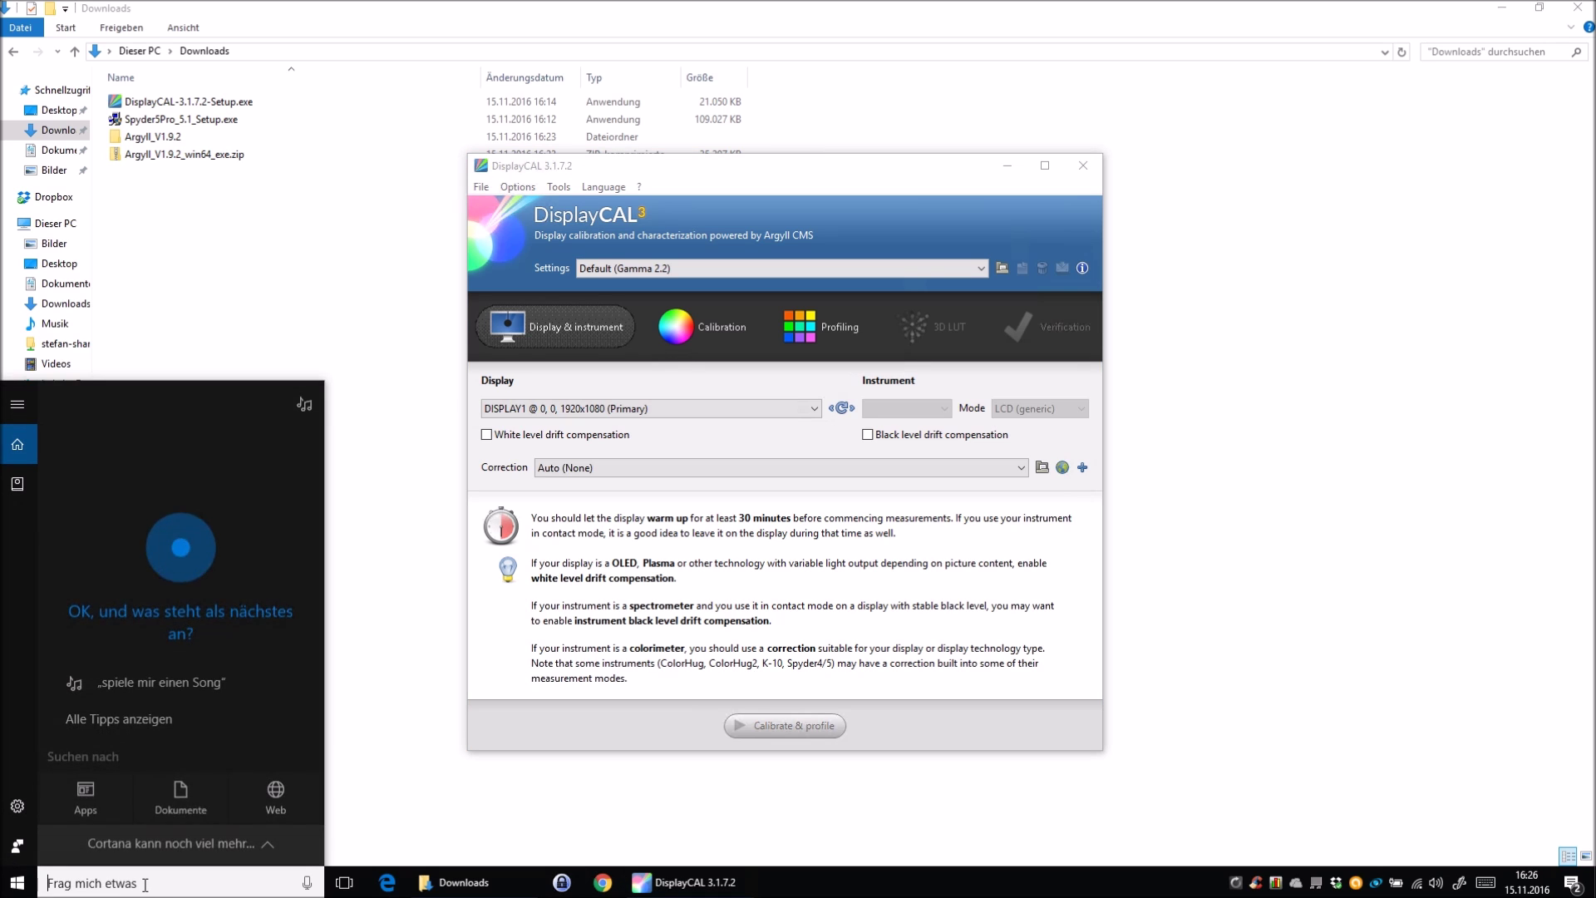
{"action": "type", "text": "device manager"}
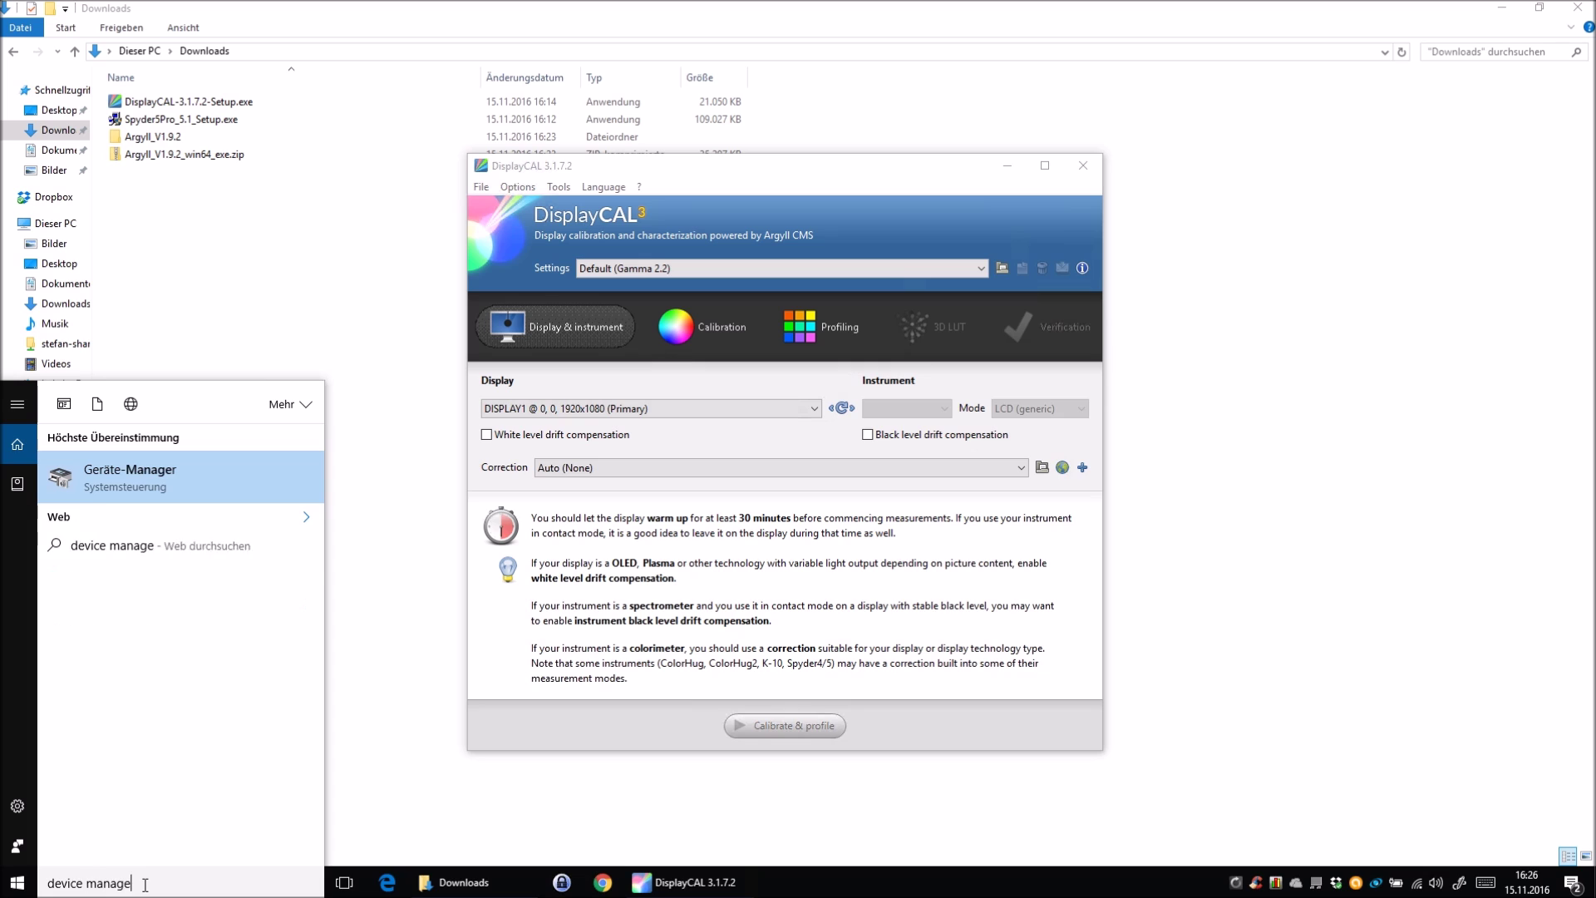
{"action": "left_click", "coordinate": [187, 482]}
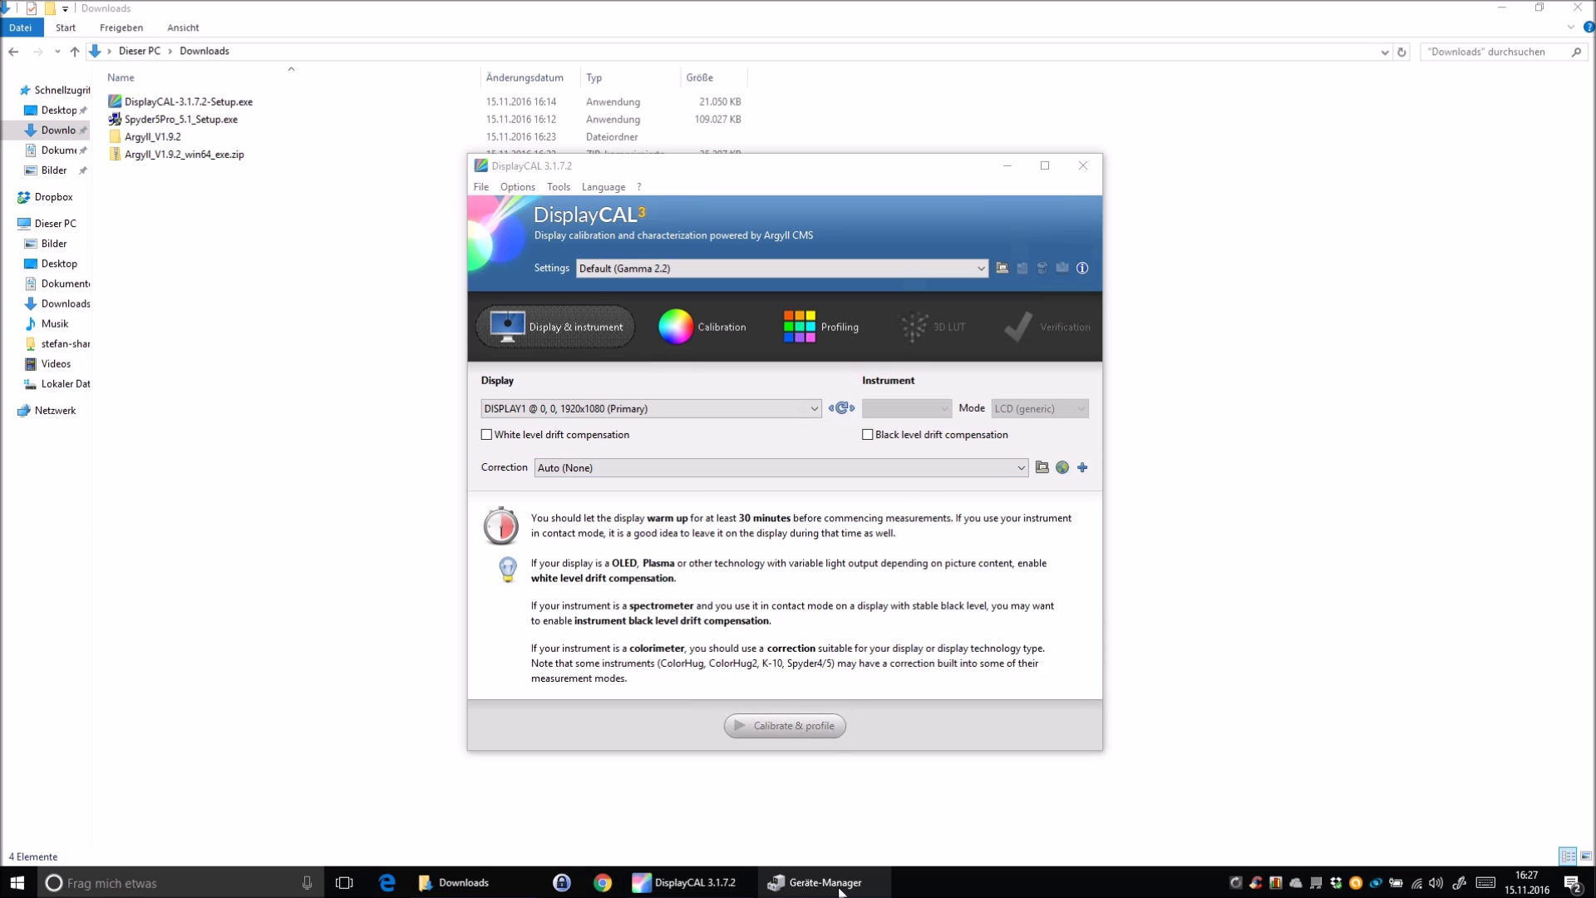
{"action": "left_click", "coordinate": [823, 881]}
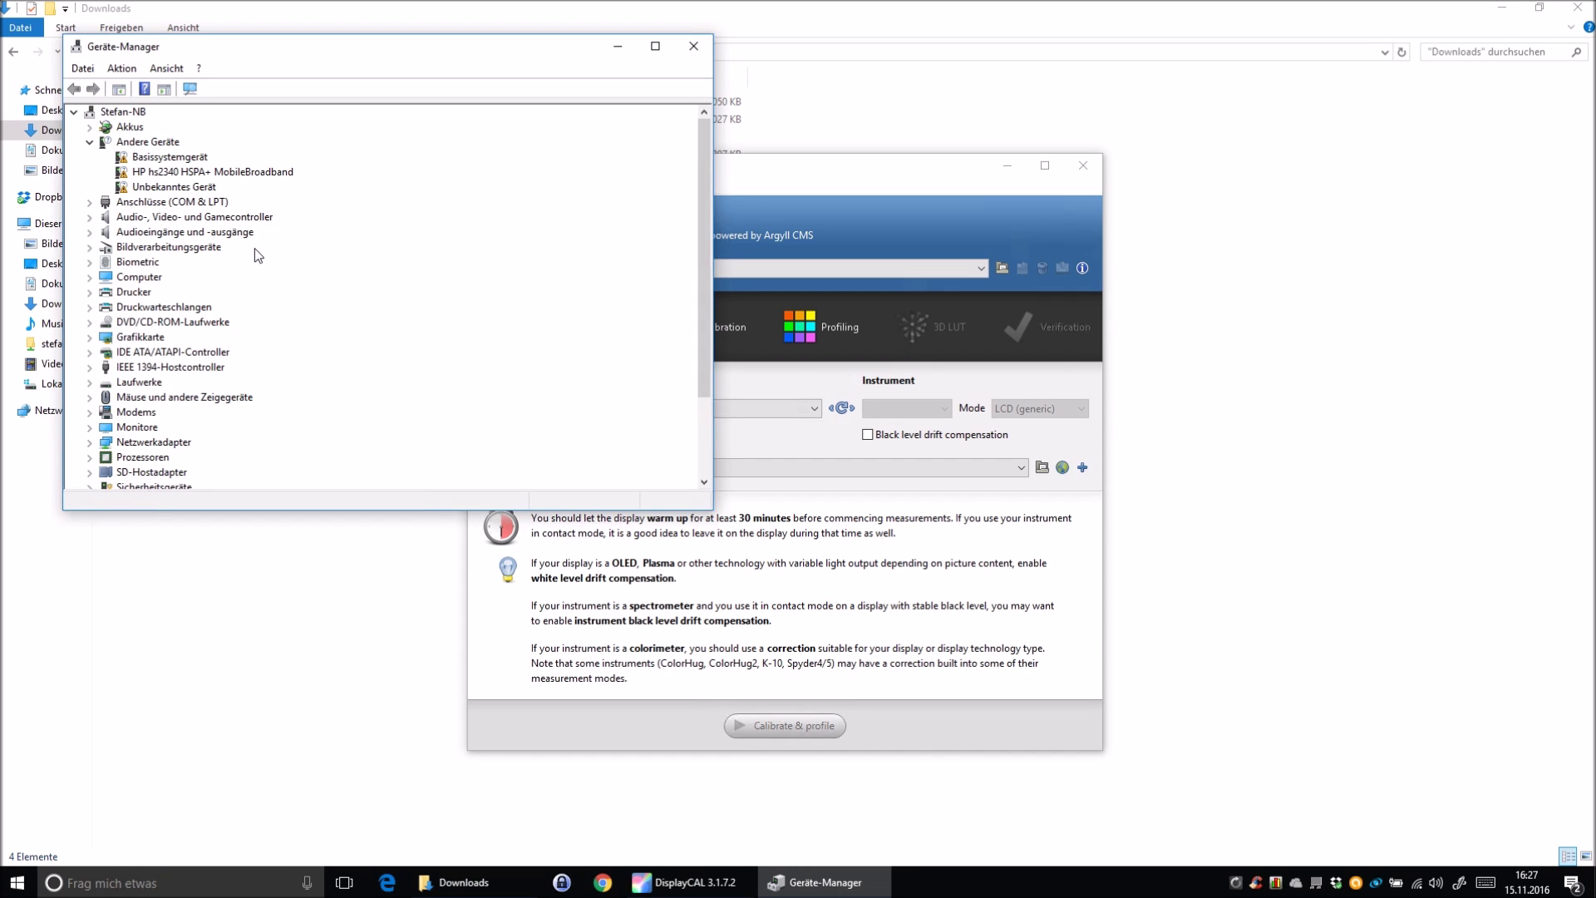
Expand USB-Controller to inspect the Generic USB Hub, then close Device Manager and return to DisplayCAL.
{"action": "left_click", "coordinate": [89, 143]}
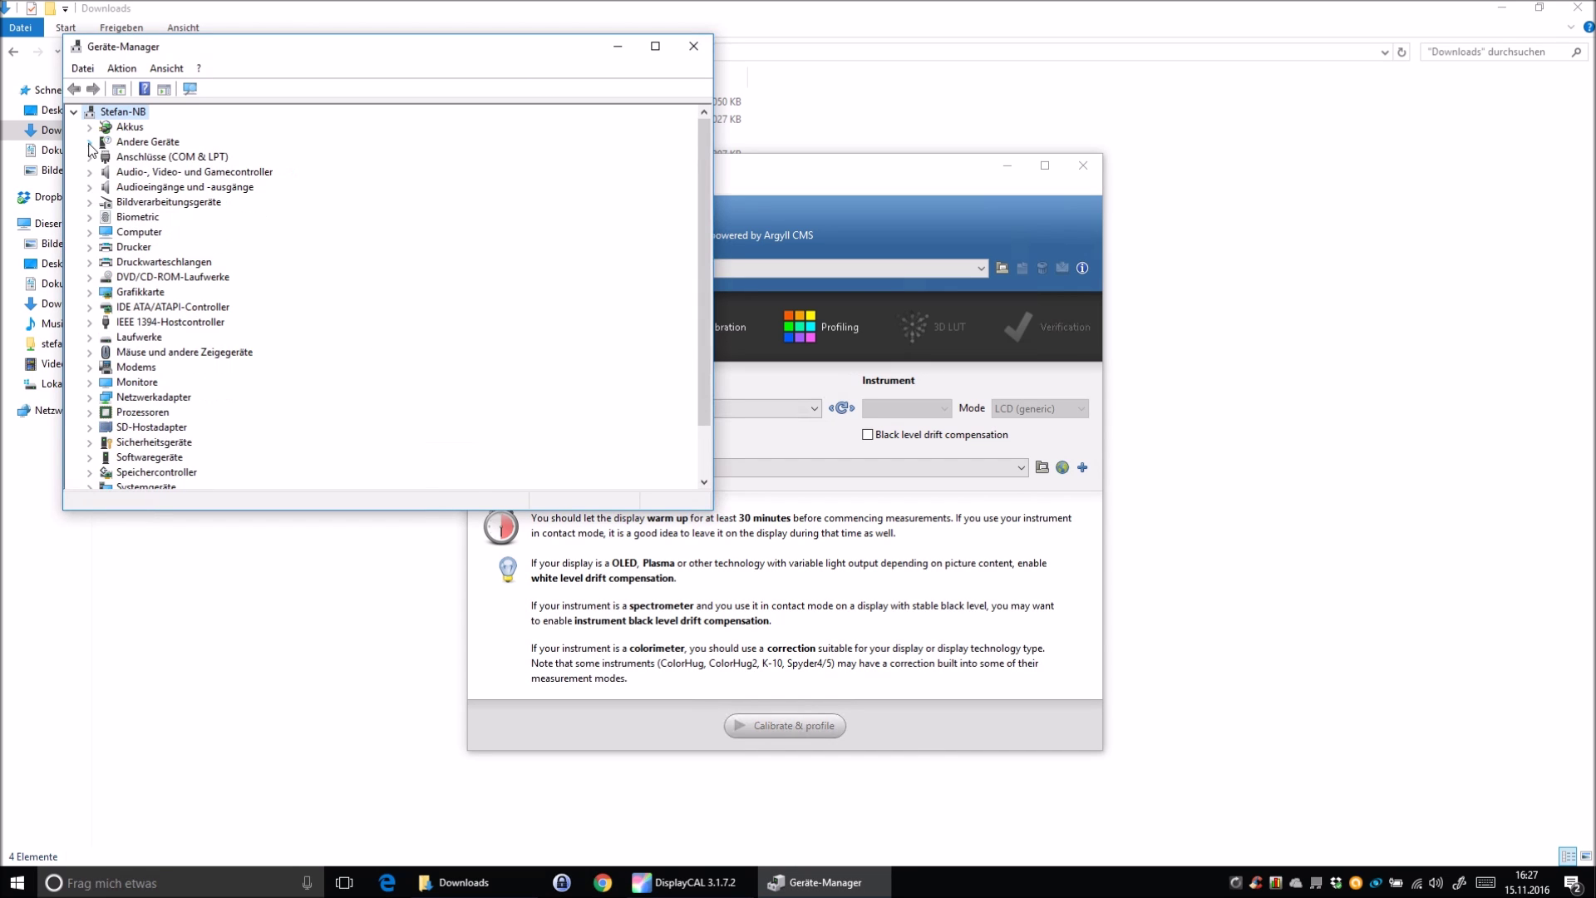
{"action": "scroll", "coordinate": [101, 397], "scroll_direction": "down", "scroll_amount": 2}
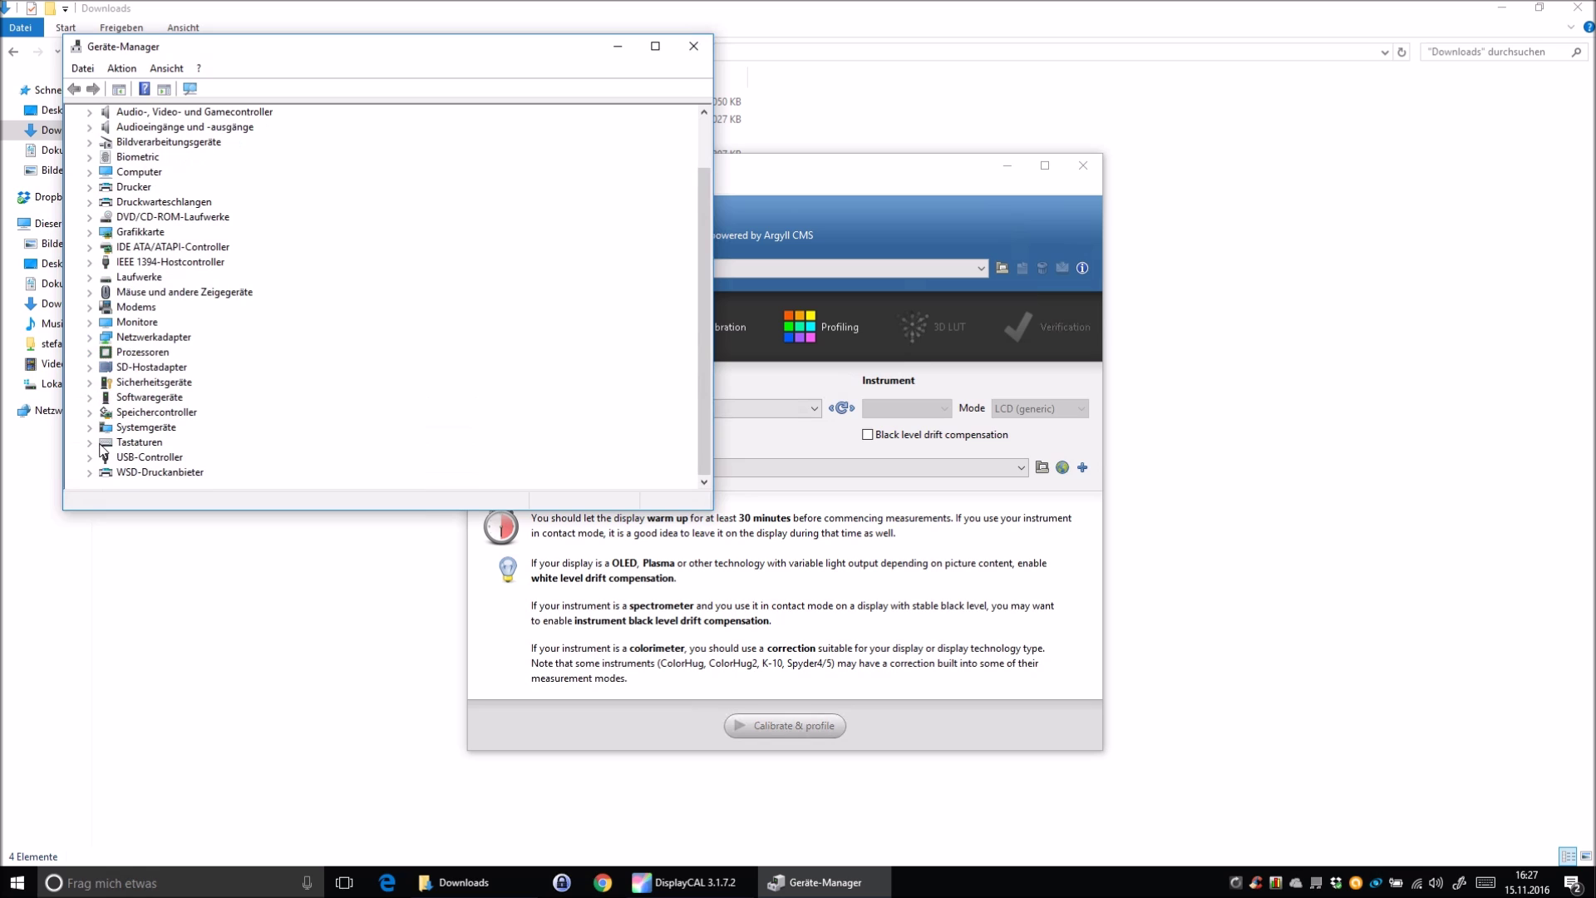
{"action": "left_click", "coordinate": [91, 457]}
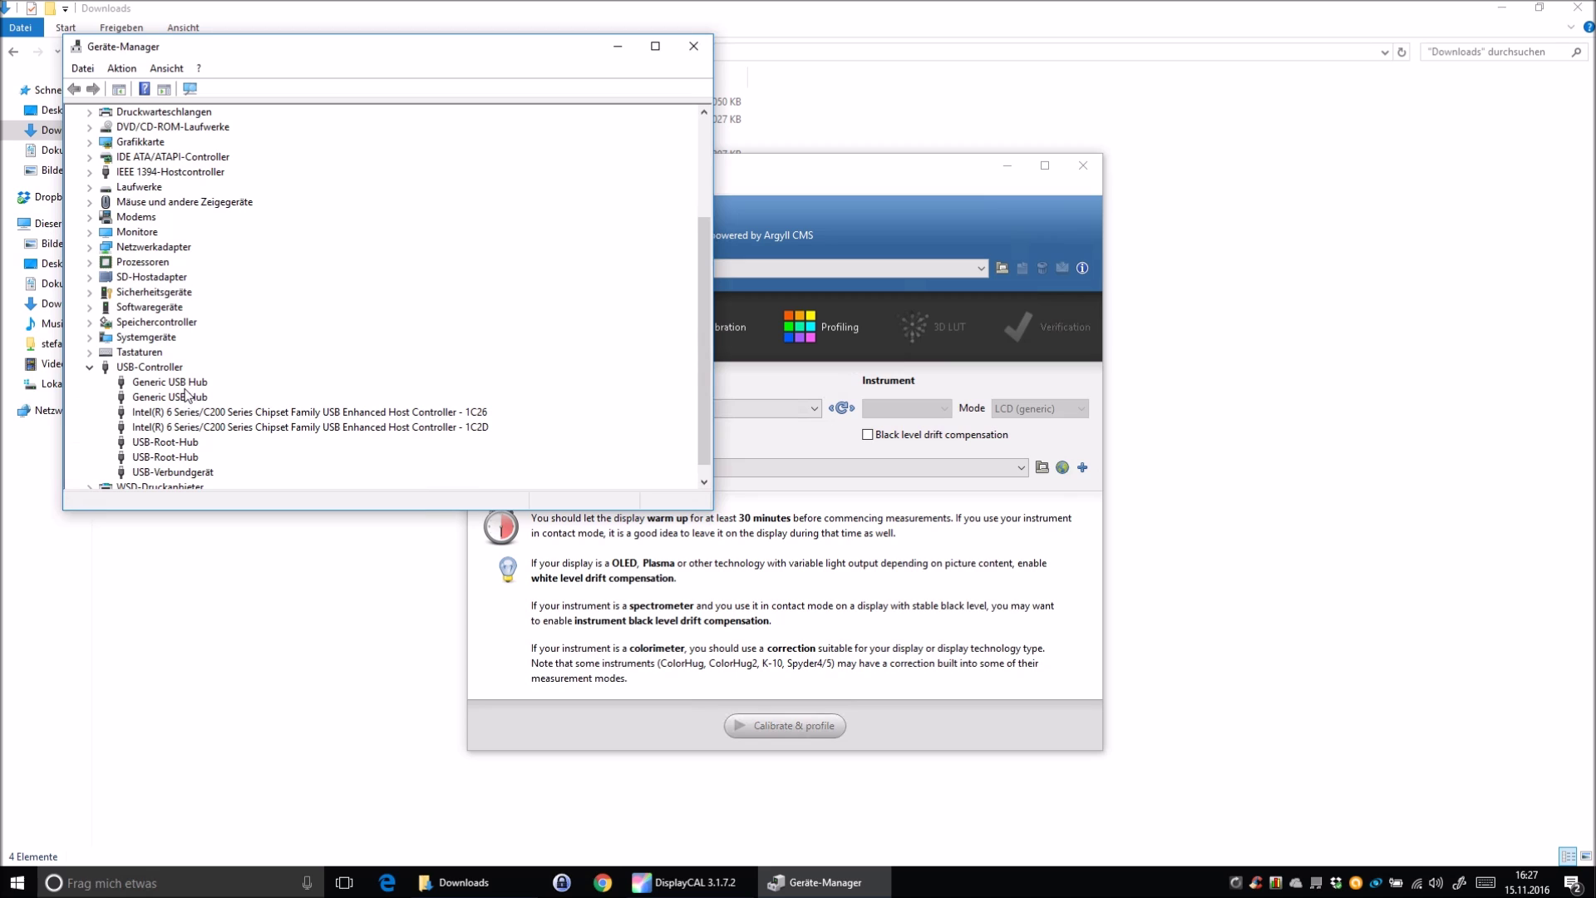
{"action": "left_click", "coordinate": [184, 384]}
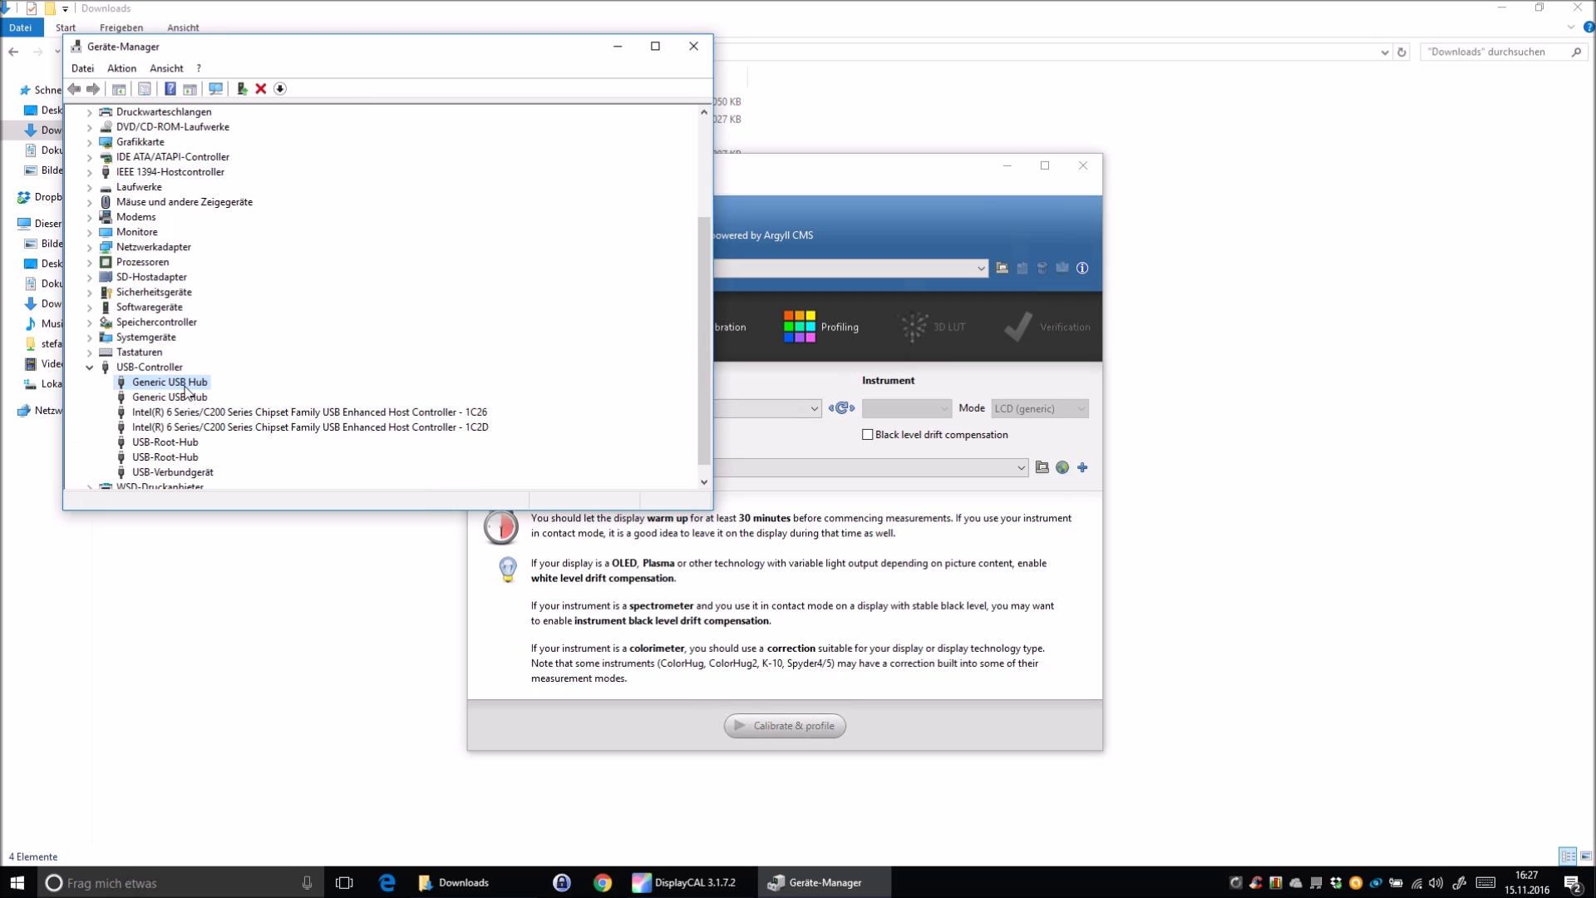
{"action": "right_click", "coordinate": [185, 389]}
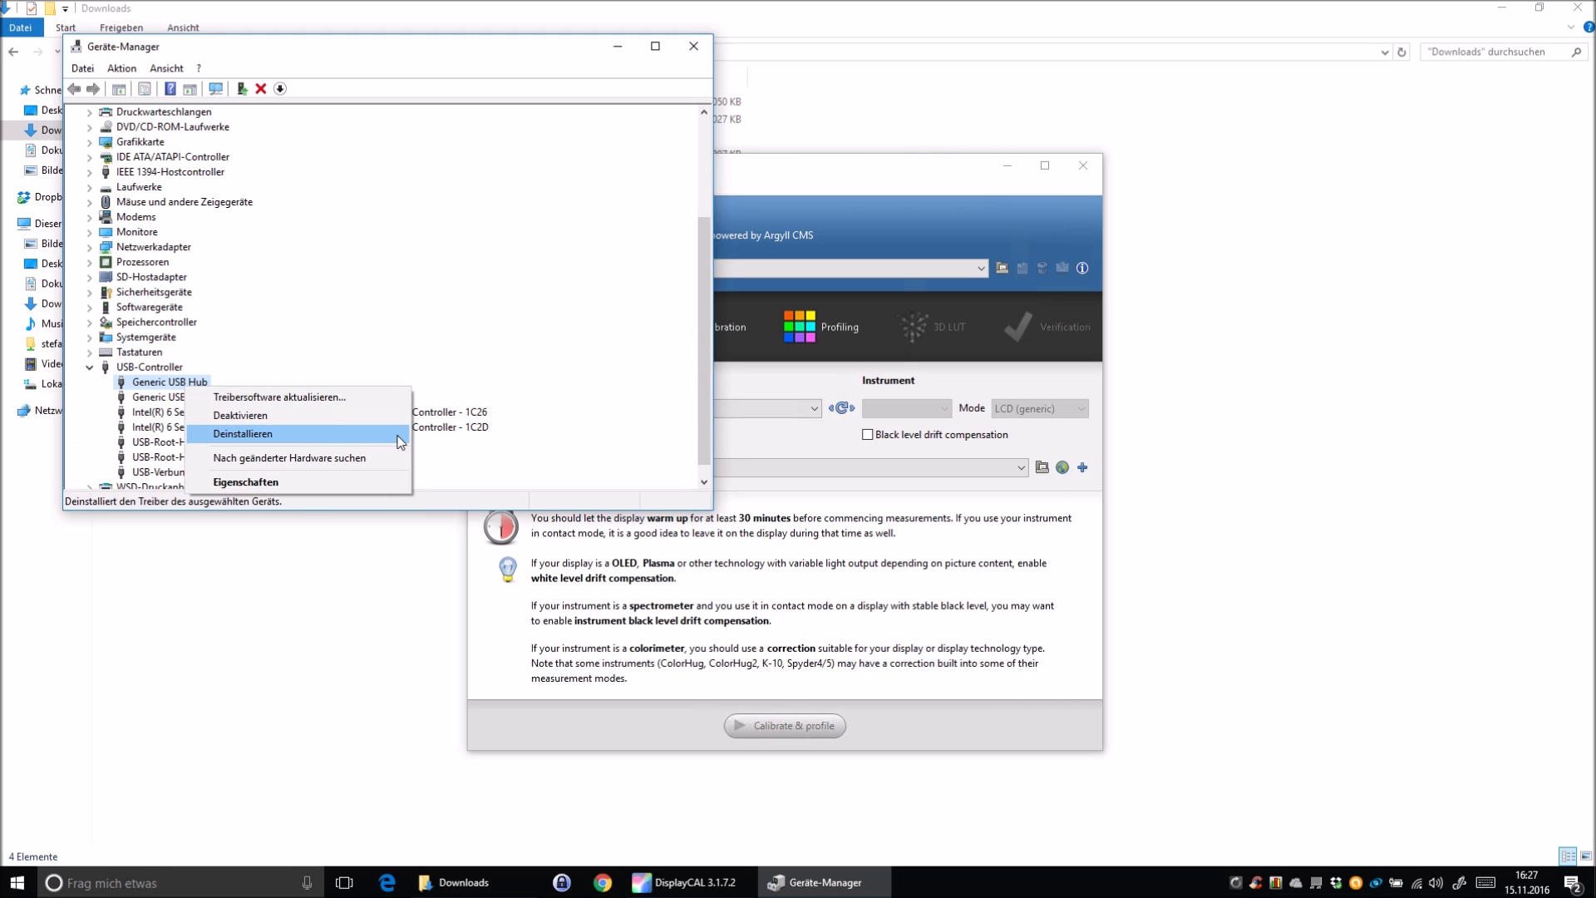
{"action": "left_click", "coordinate": [471, 428]}
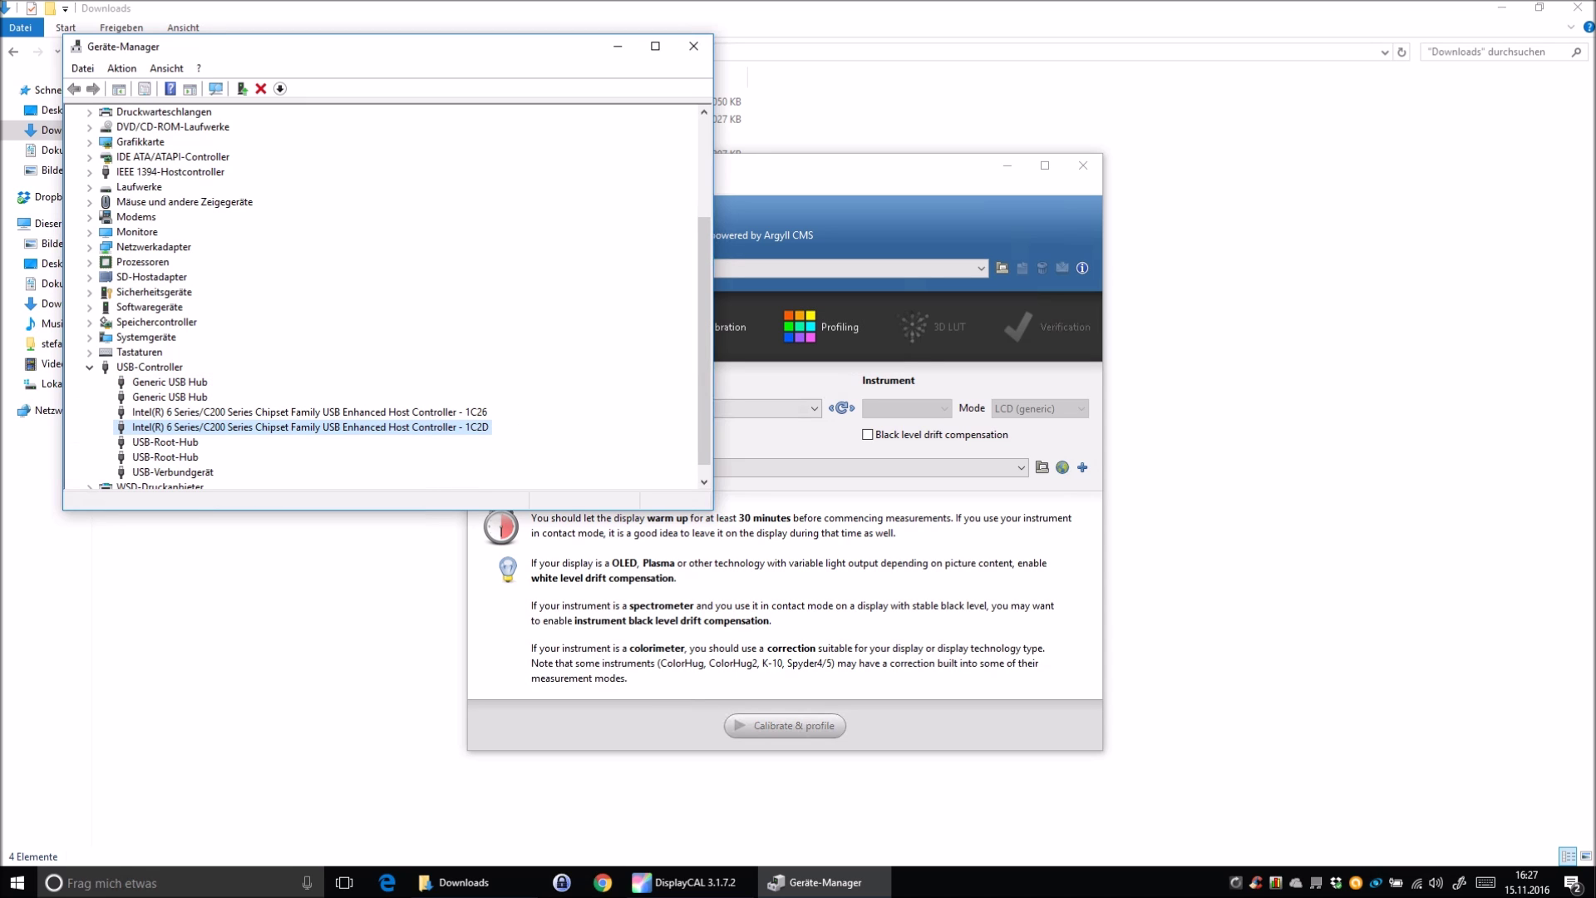
{"action": "key", "text": "alt+F4"}
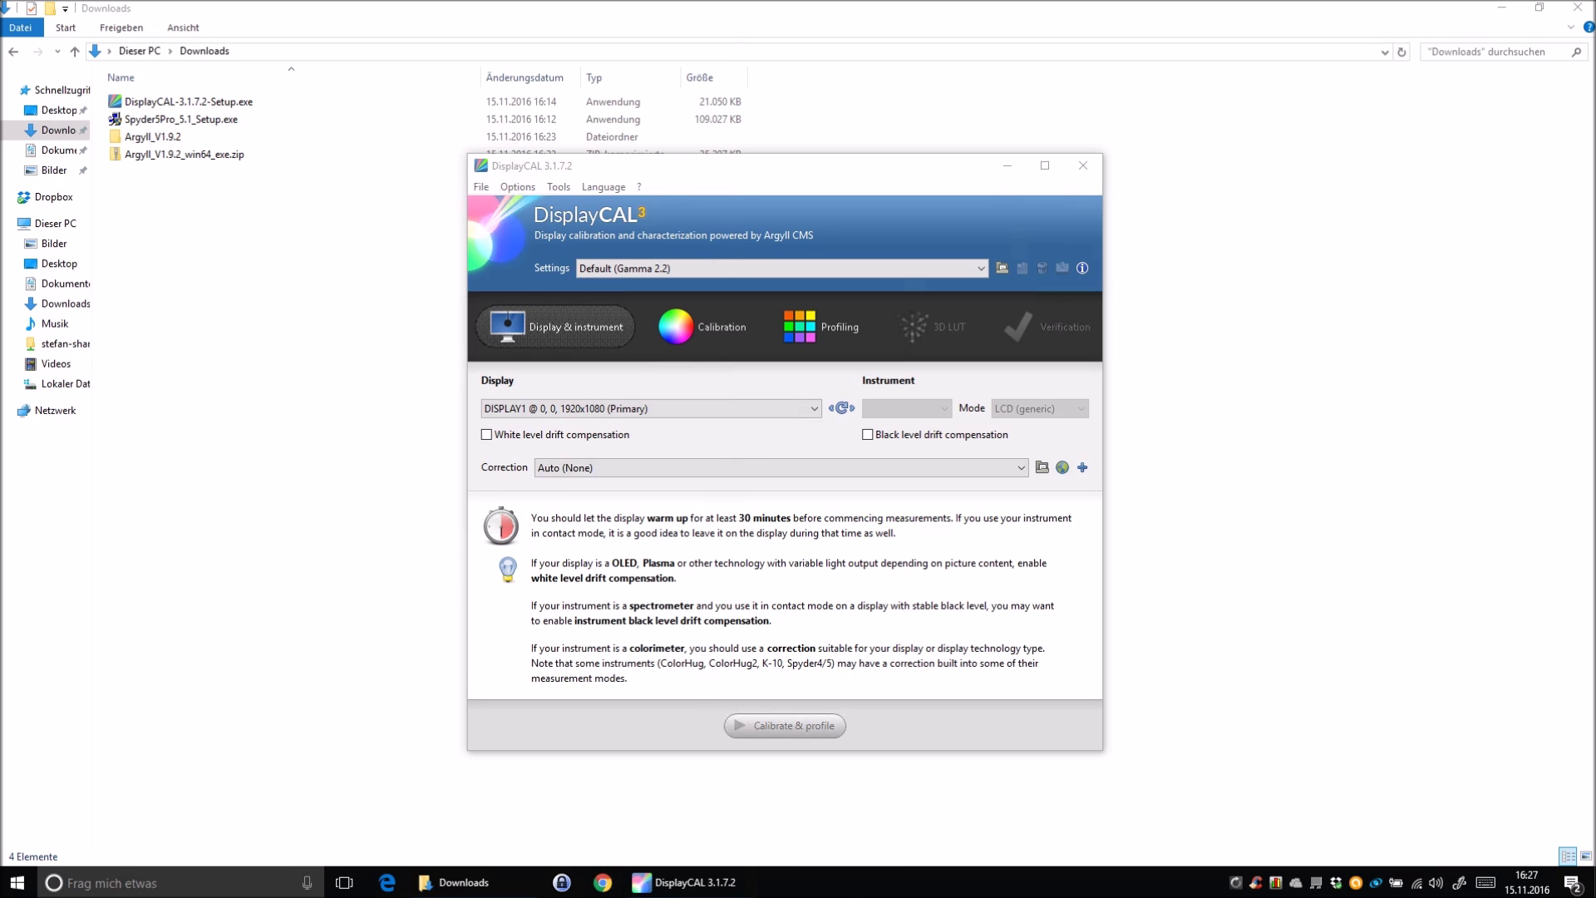
{"action": "left_click", "coordinate": [781, 561]}
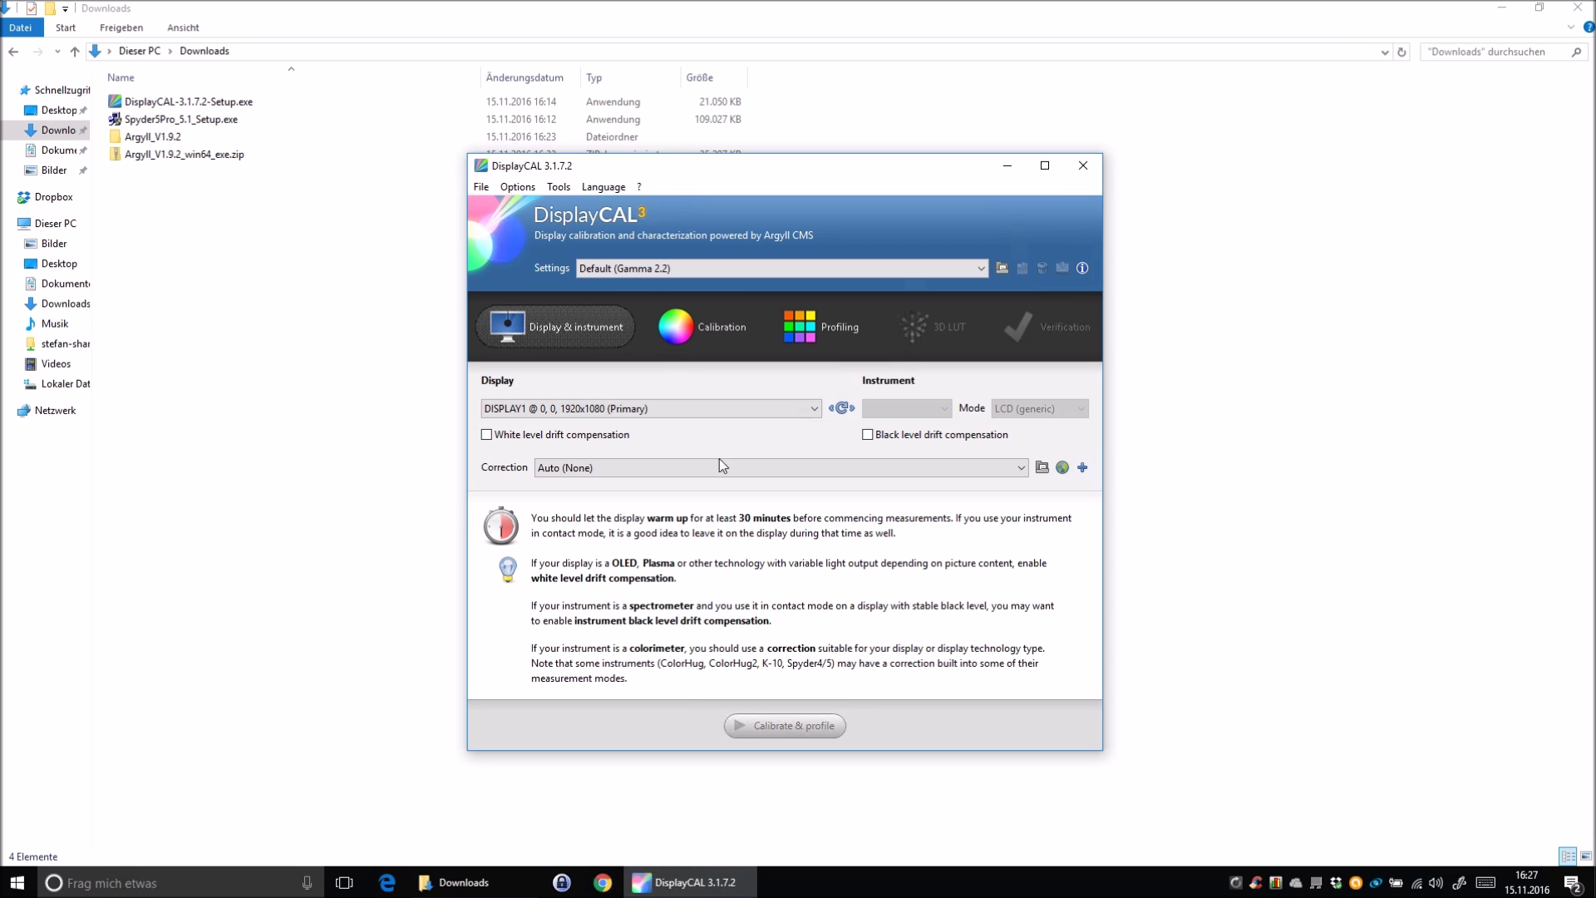
Install the Argyll CMS instrument drivers from the Tools menu, confirming Download & install.
{"action": "left_click", "coordinate": [558, 188]}
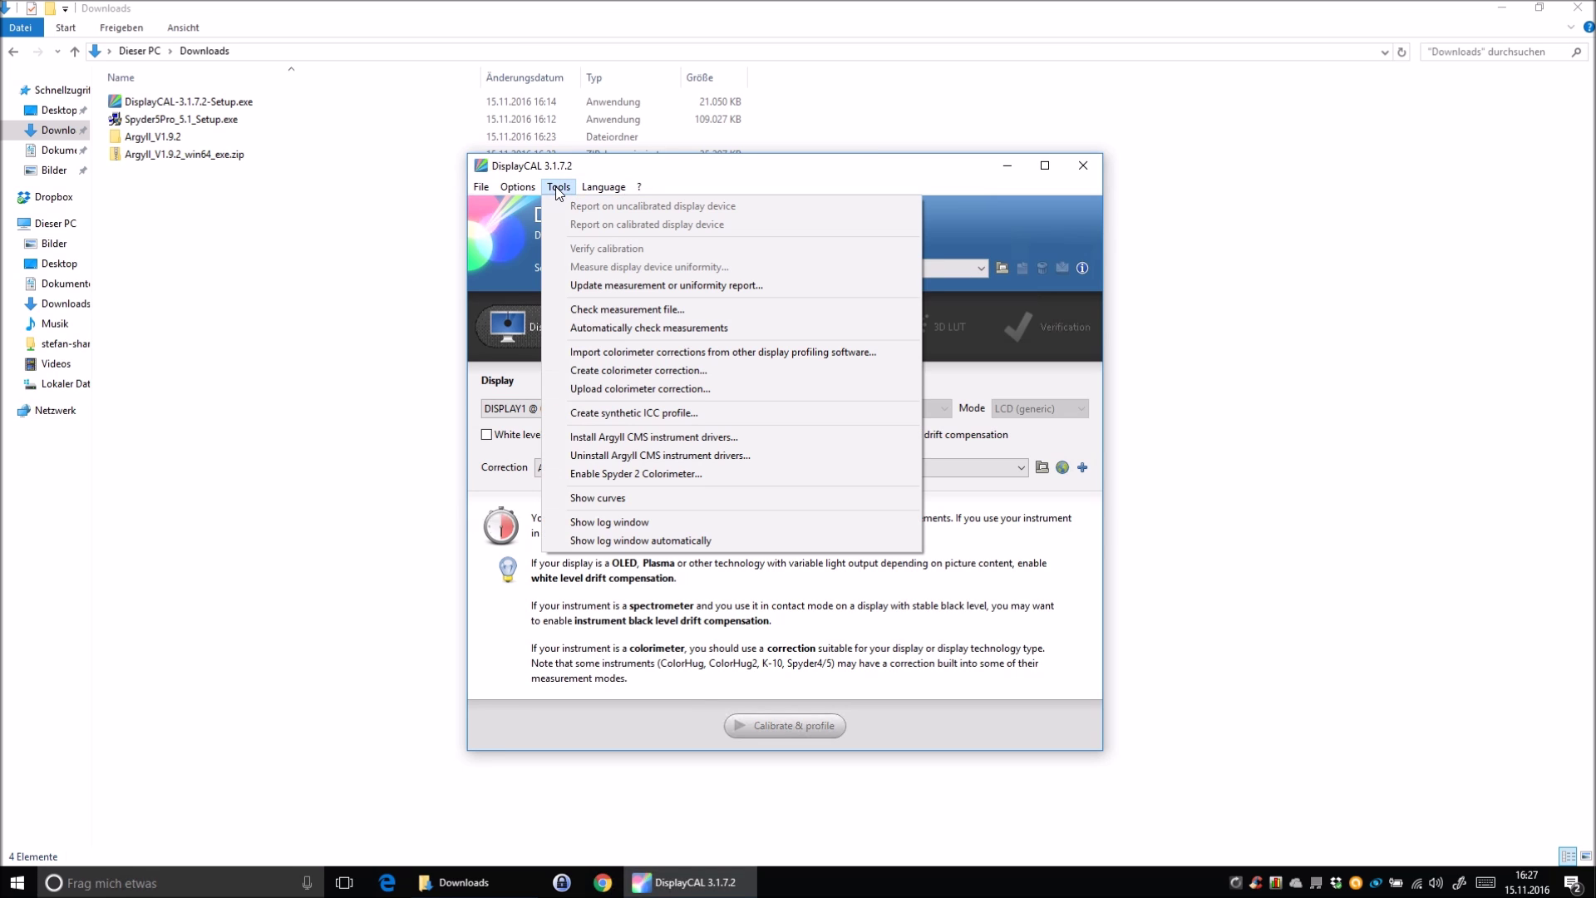
{"action": "left_click", "coordinate": [665, 439]}
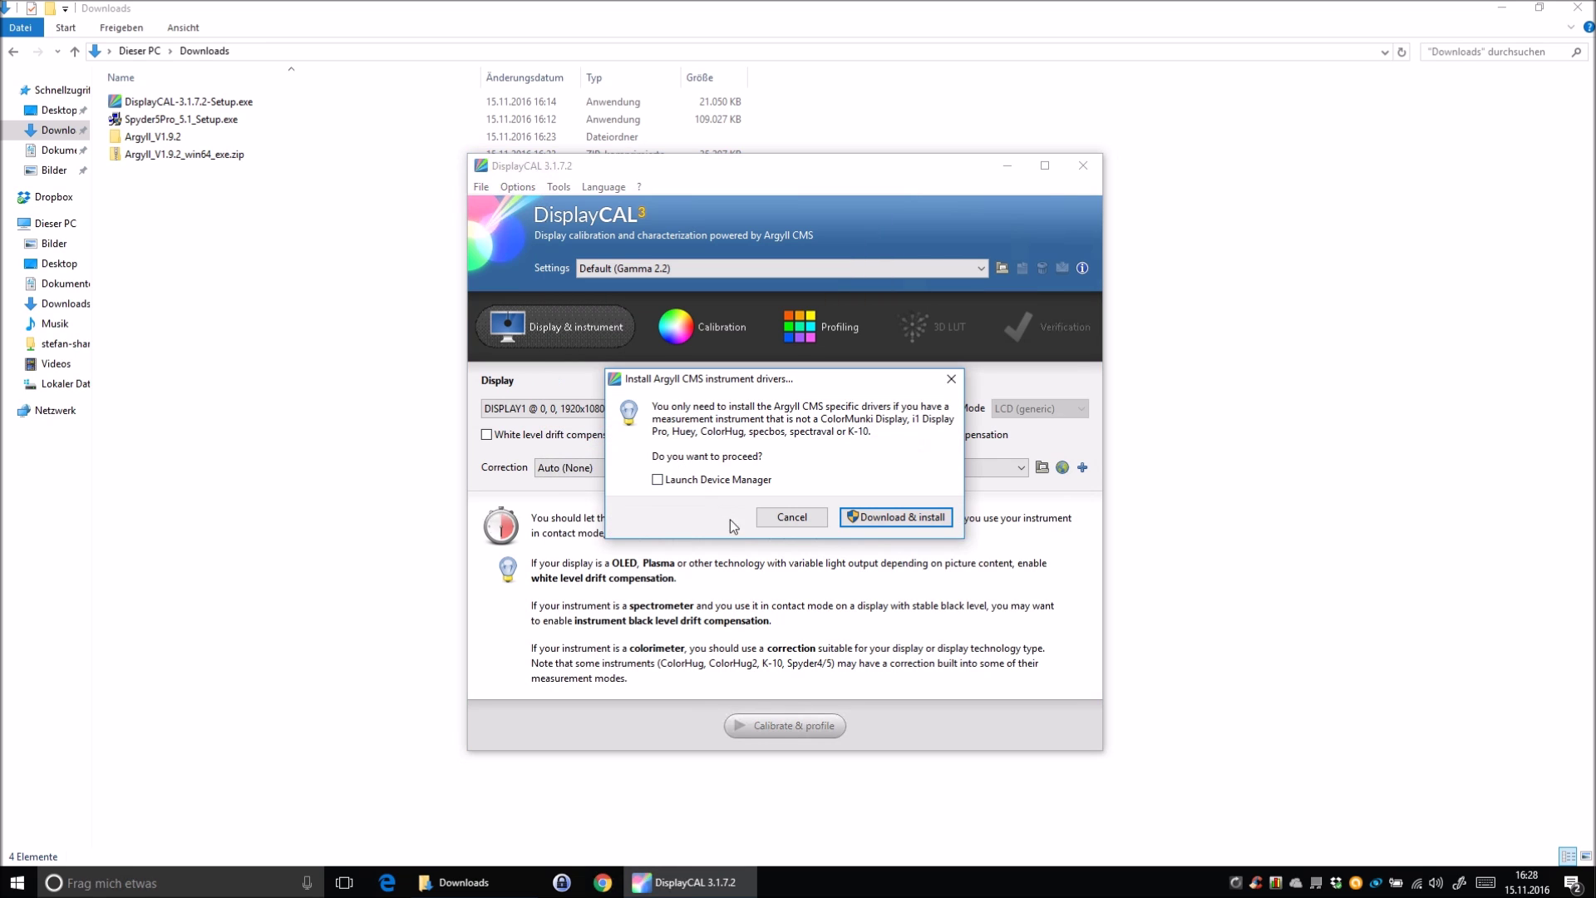
{"action": "left_click", "coordinate": [876, 524]}
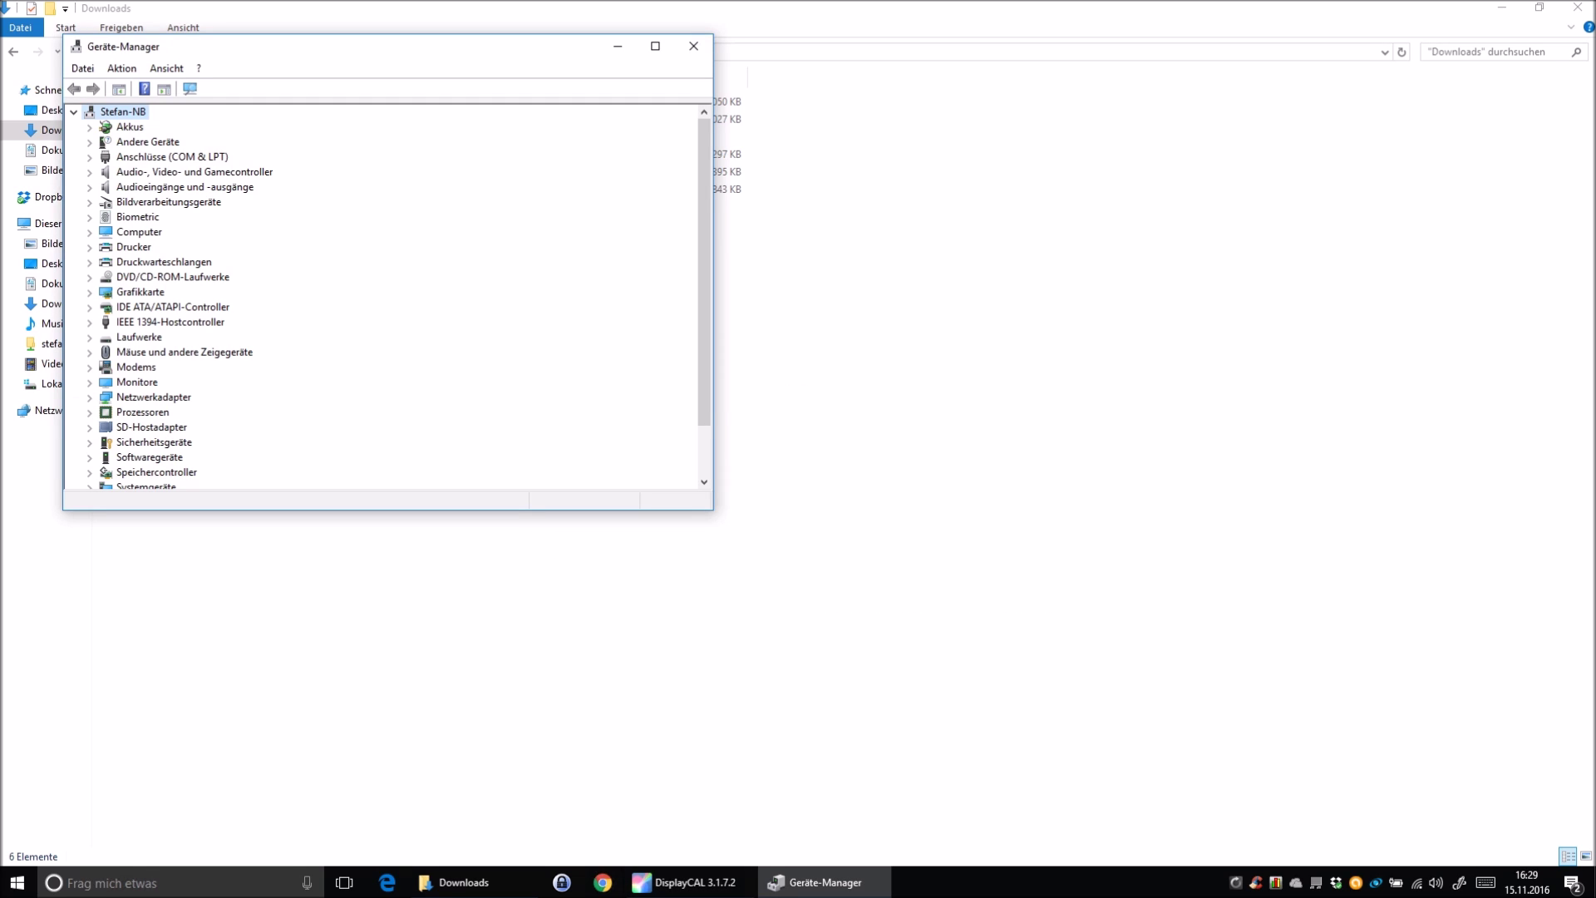
Close Device Manager and reopen it by searching Windows for 'device manager'.
{"action": "key", "text": "alt+F4"}
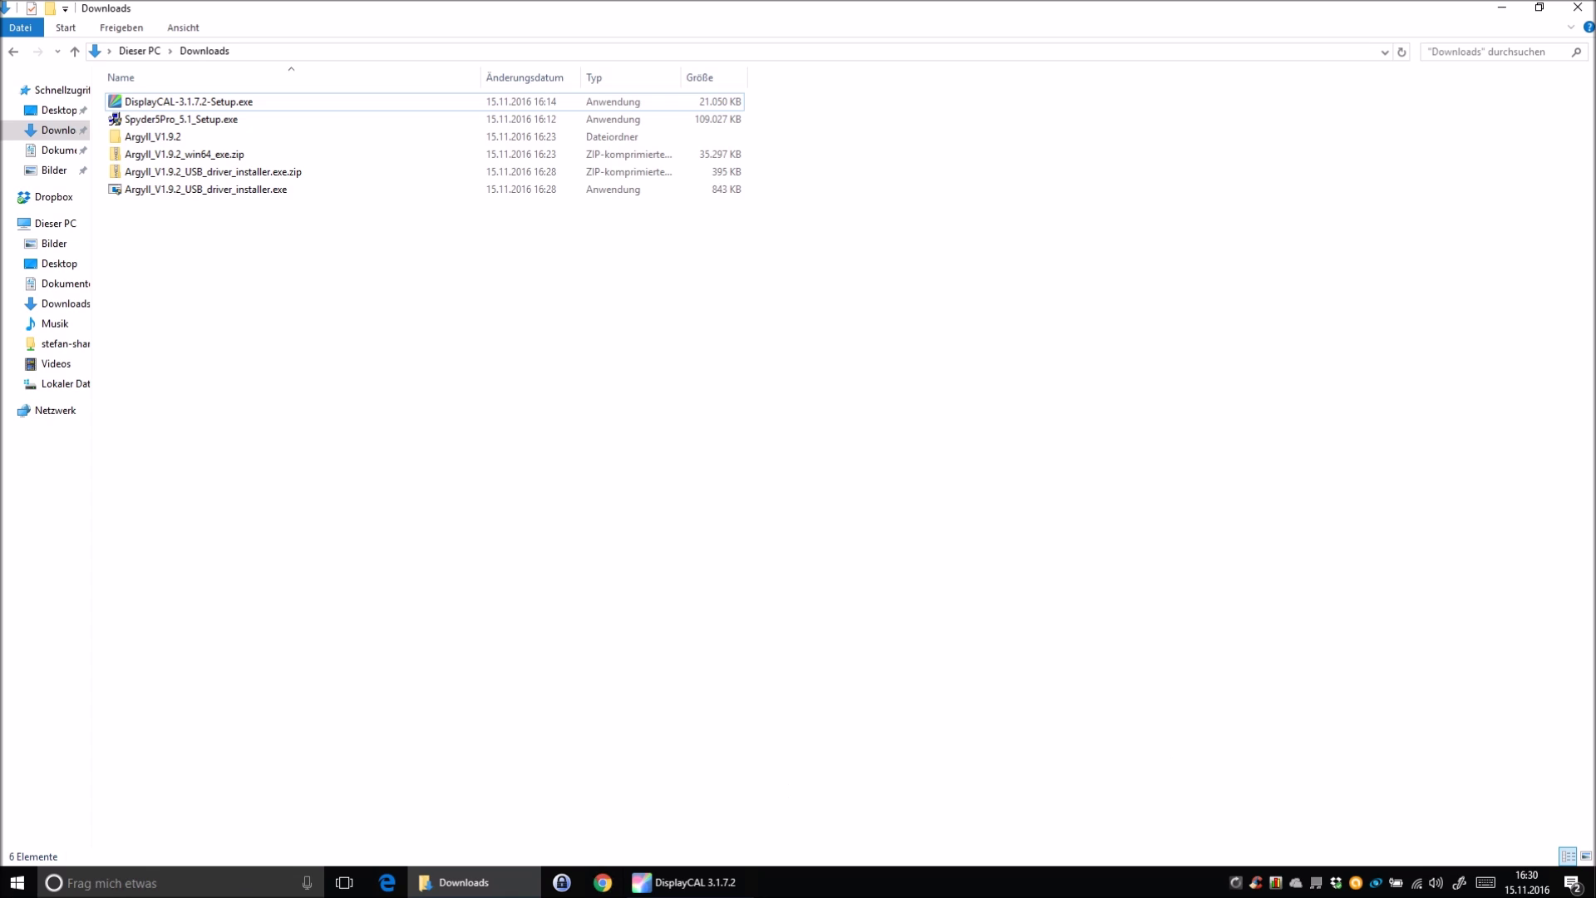
{"action": "left_click", "coordinate": [159, 883]}
{"action": "type", "text": "devic"}
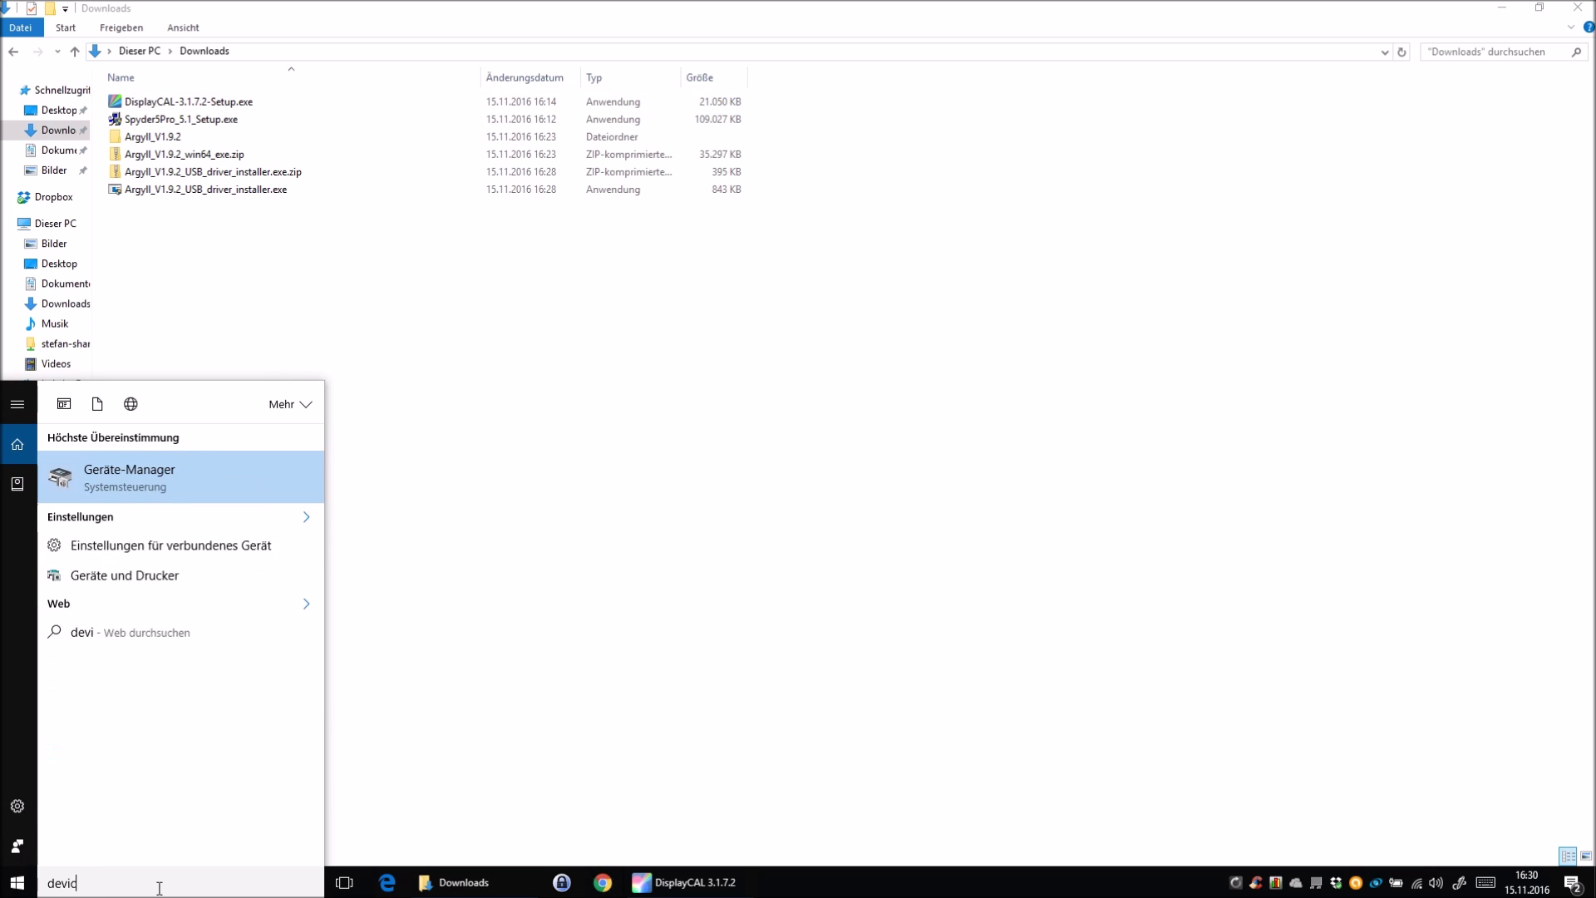
{"action": "type", "text": "e manager"}
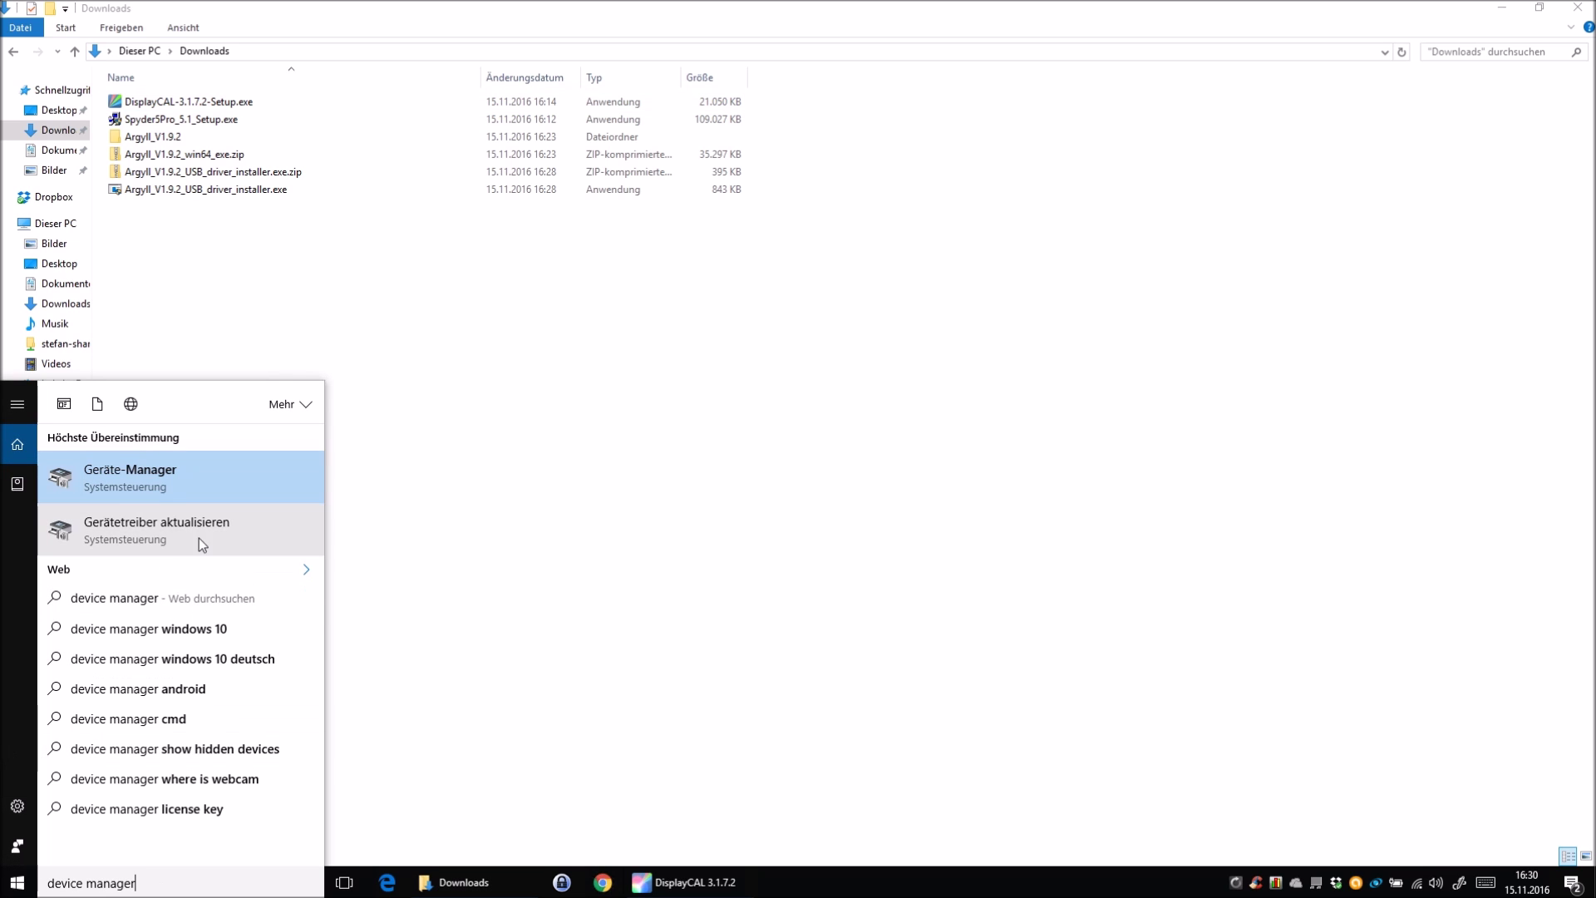
{"action": "left_click", "coordinate": [185, 485]}
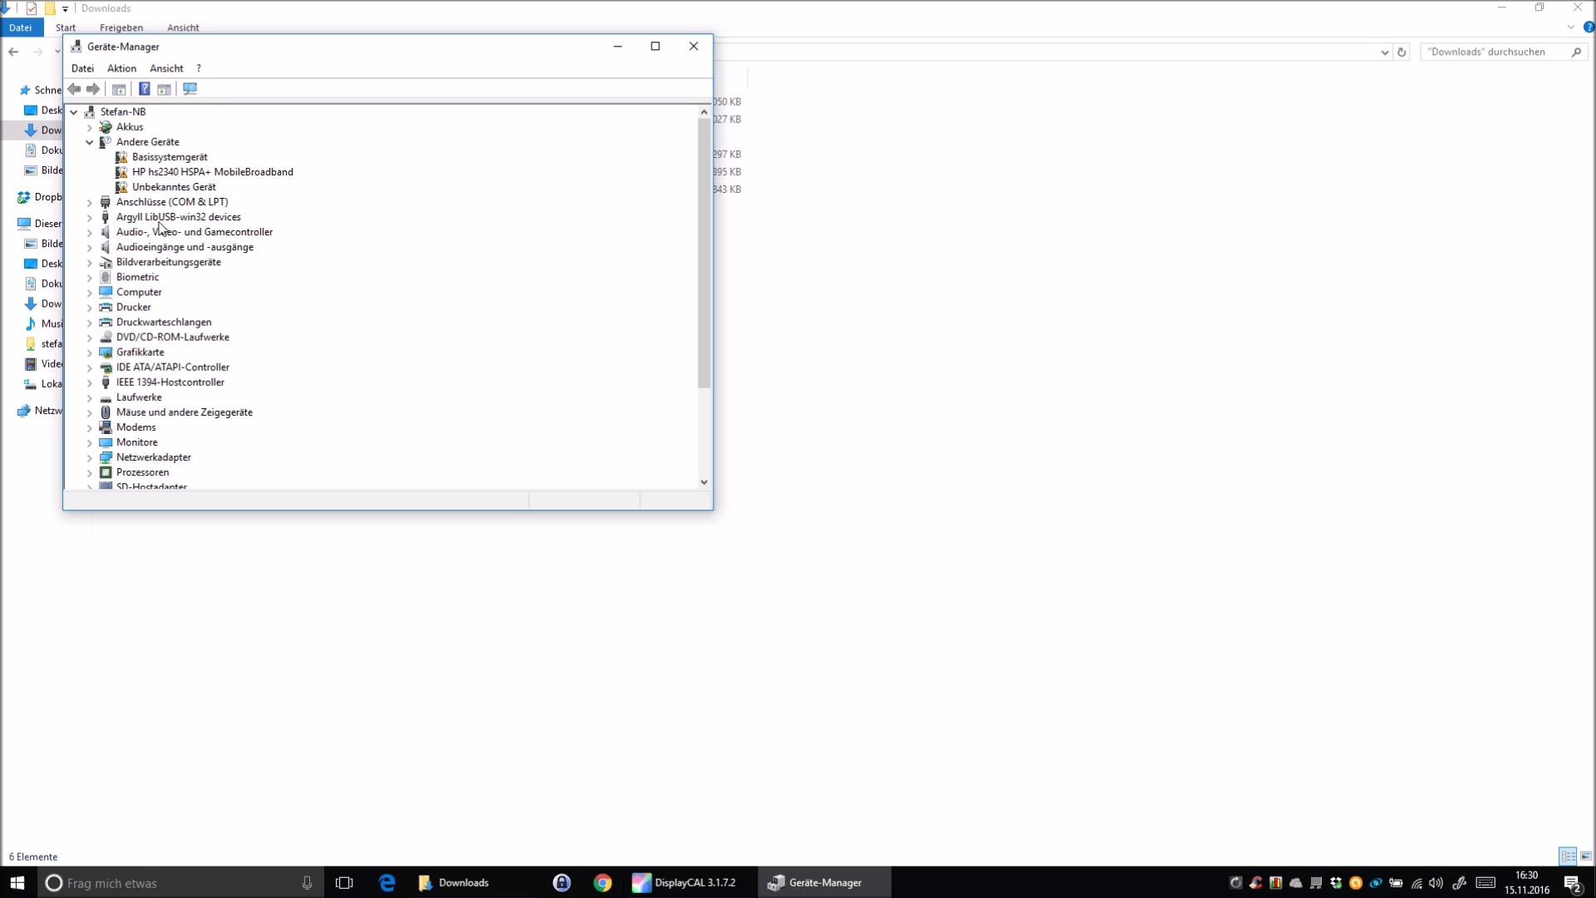
Expand Argyll LibUSB-win32 devices to find Spyder5 (Argyll), then close Device Manager.
{"action": "left_click", "coordinate": [161, 217]}
{"action": "left_click", "coordinate": [89, 218]}
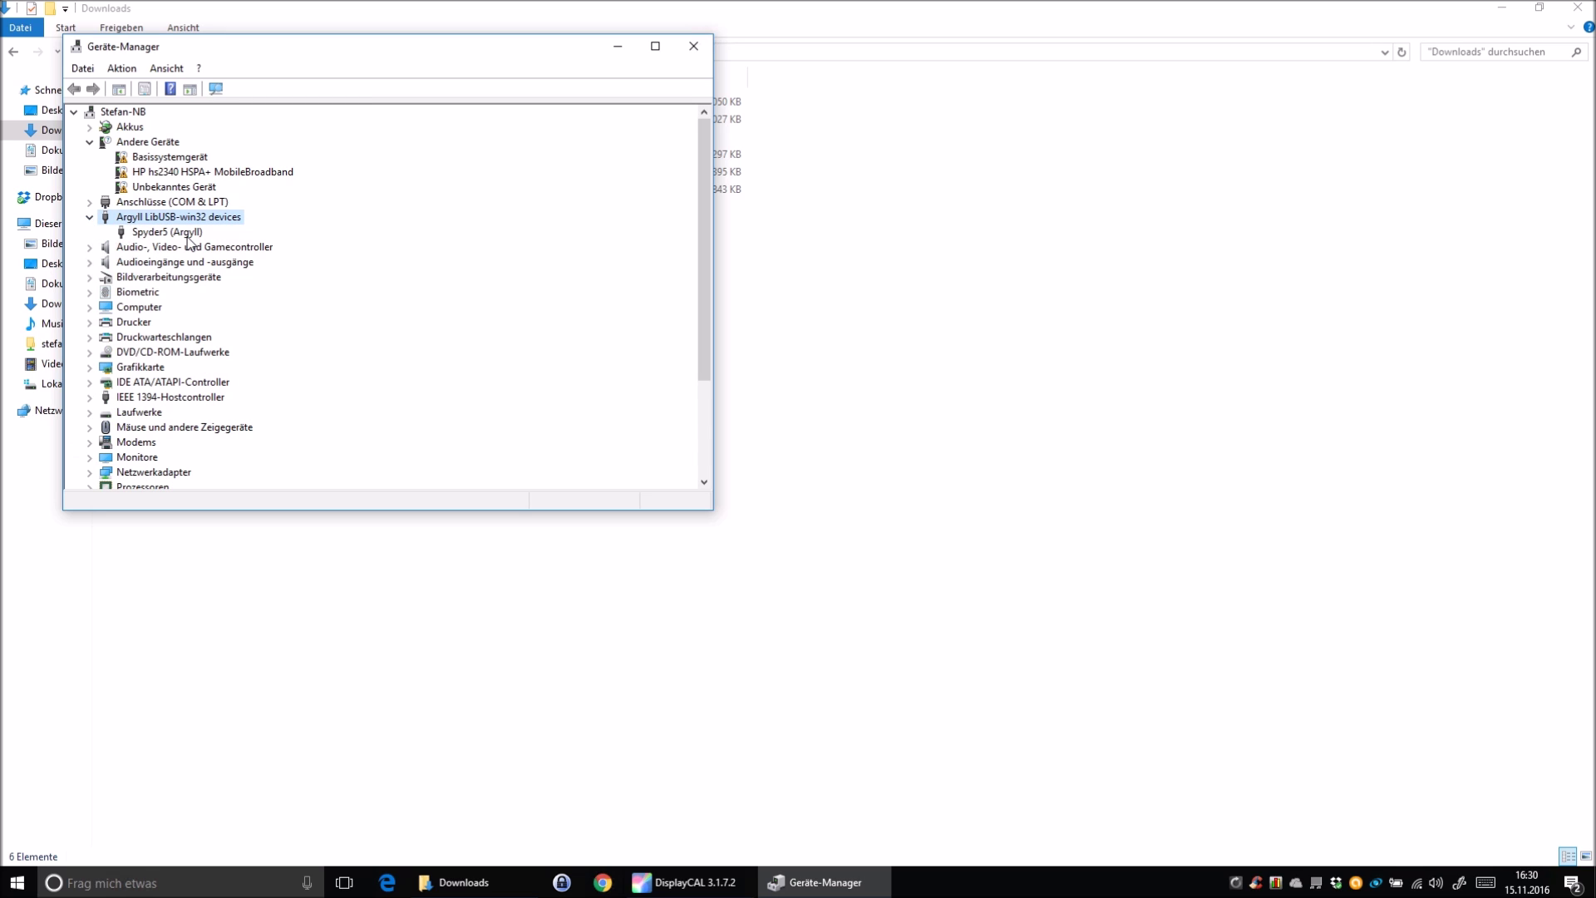
{"action": "left_click", "coordinate": [171, 235]}
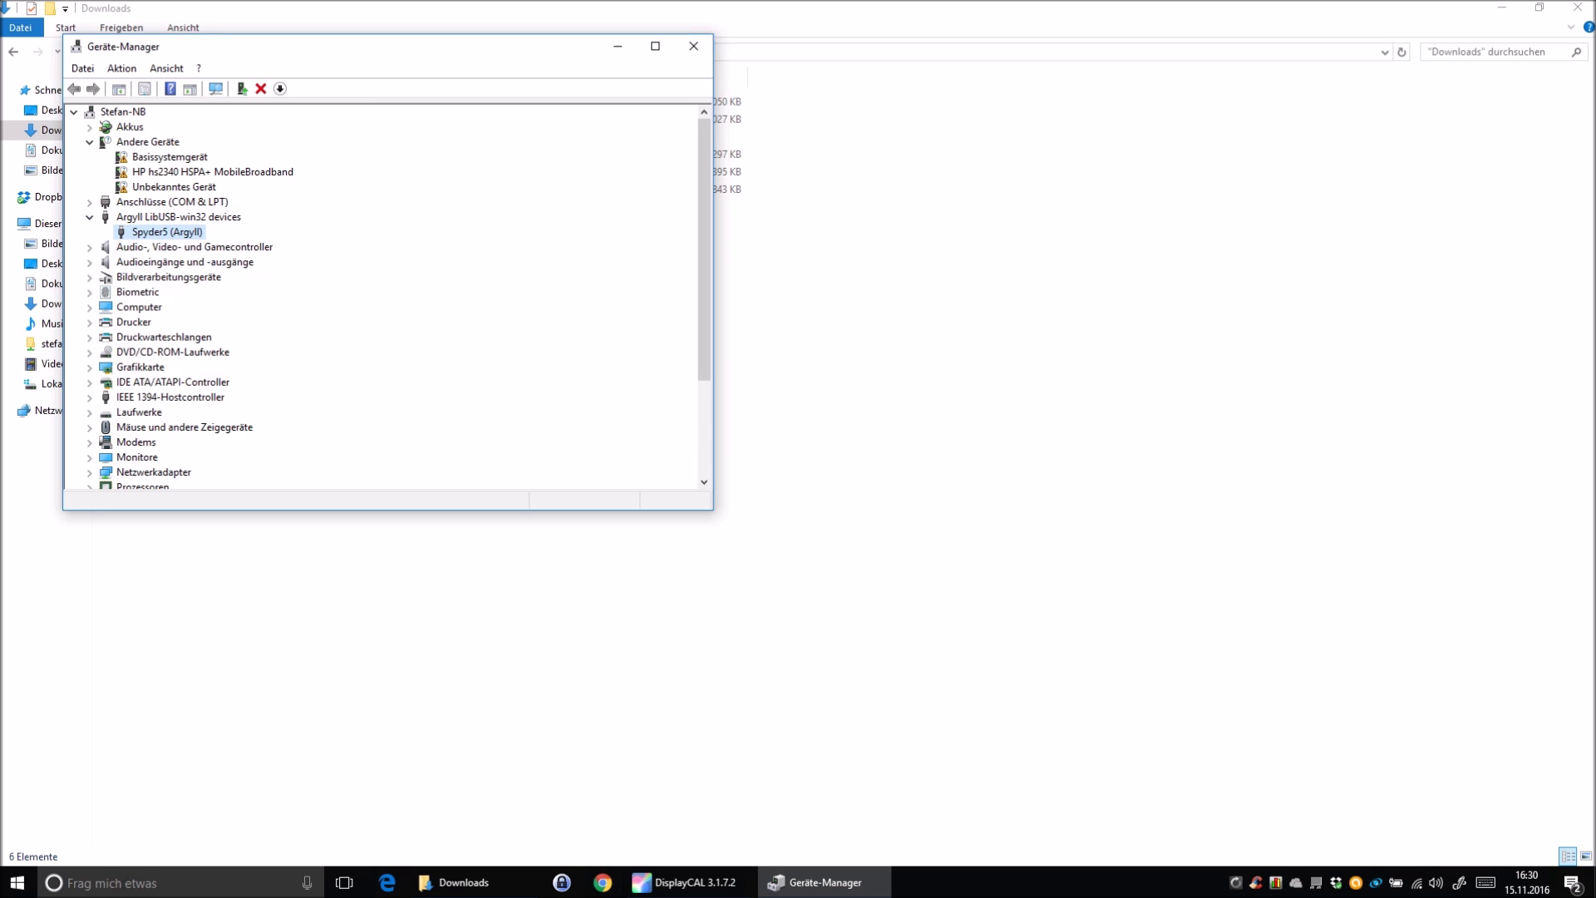
{"action": "key", "text": "alt+F4"}
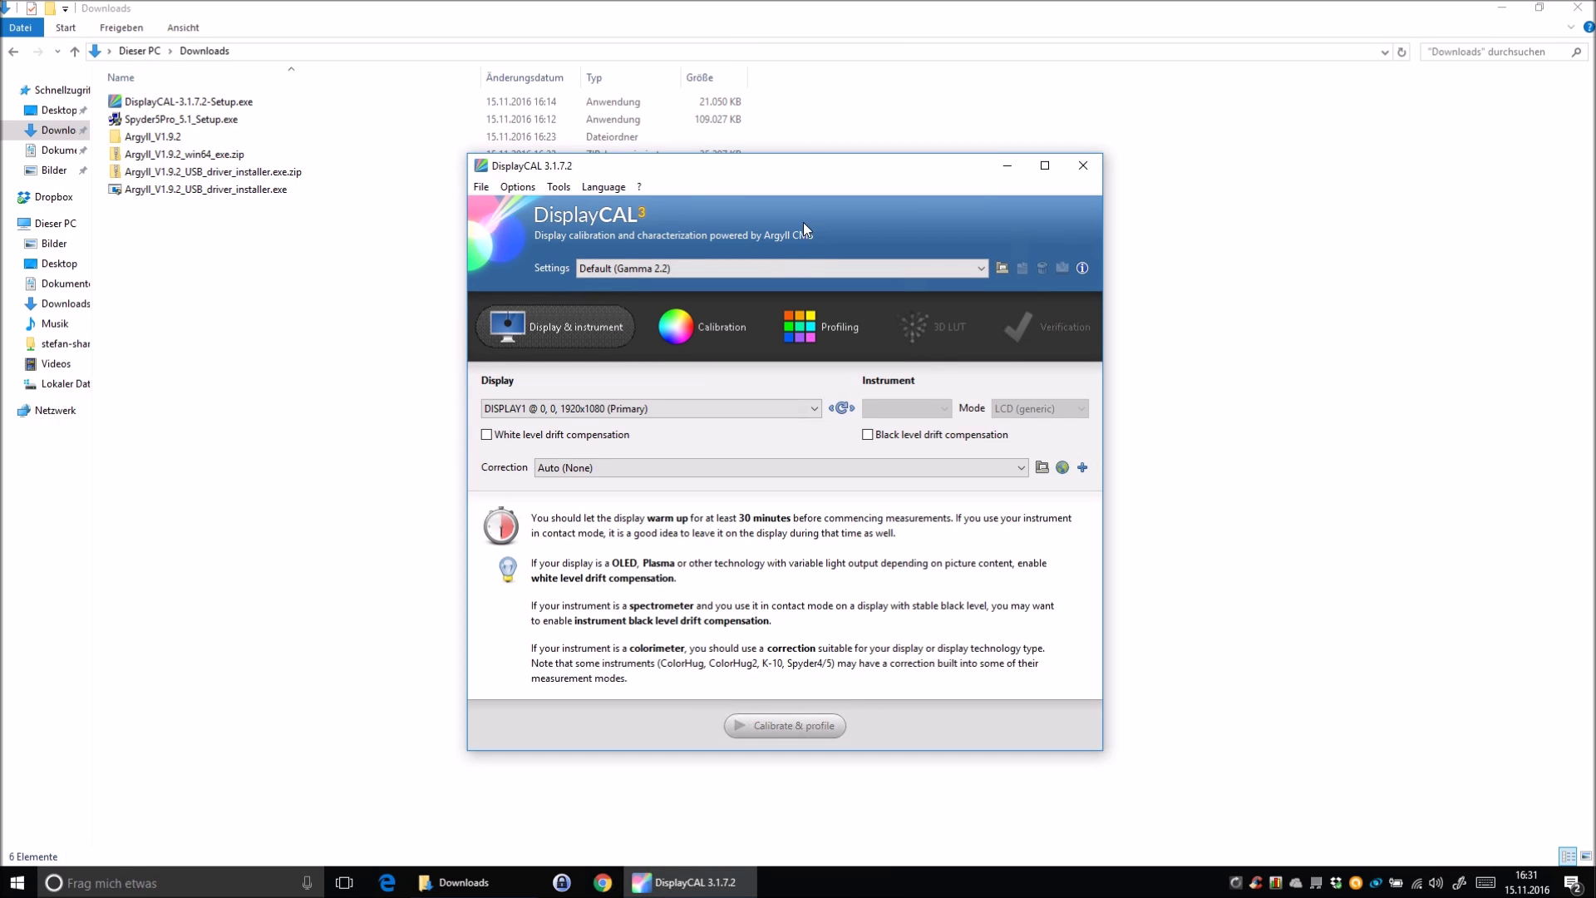
Start importing colorimeter corrections from other software with the Spyder4/5 source ticked.
{"action": "left_click", "coordinate": [566, 190]}
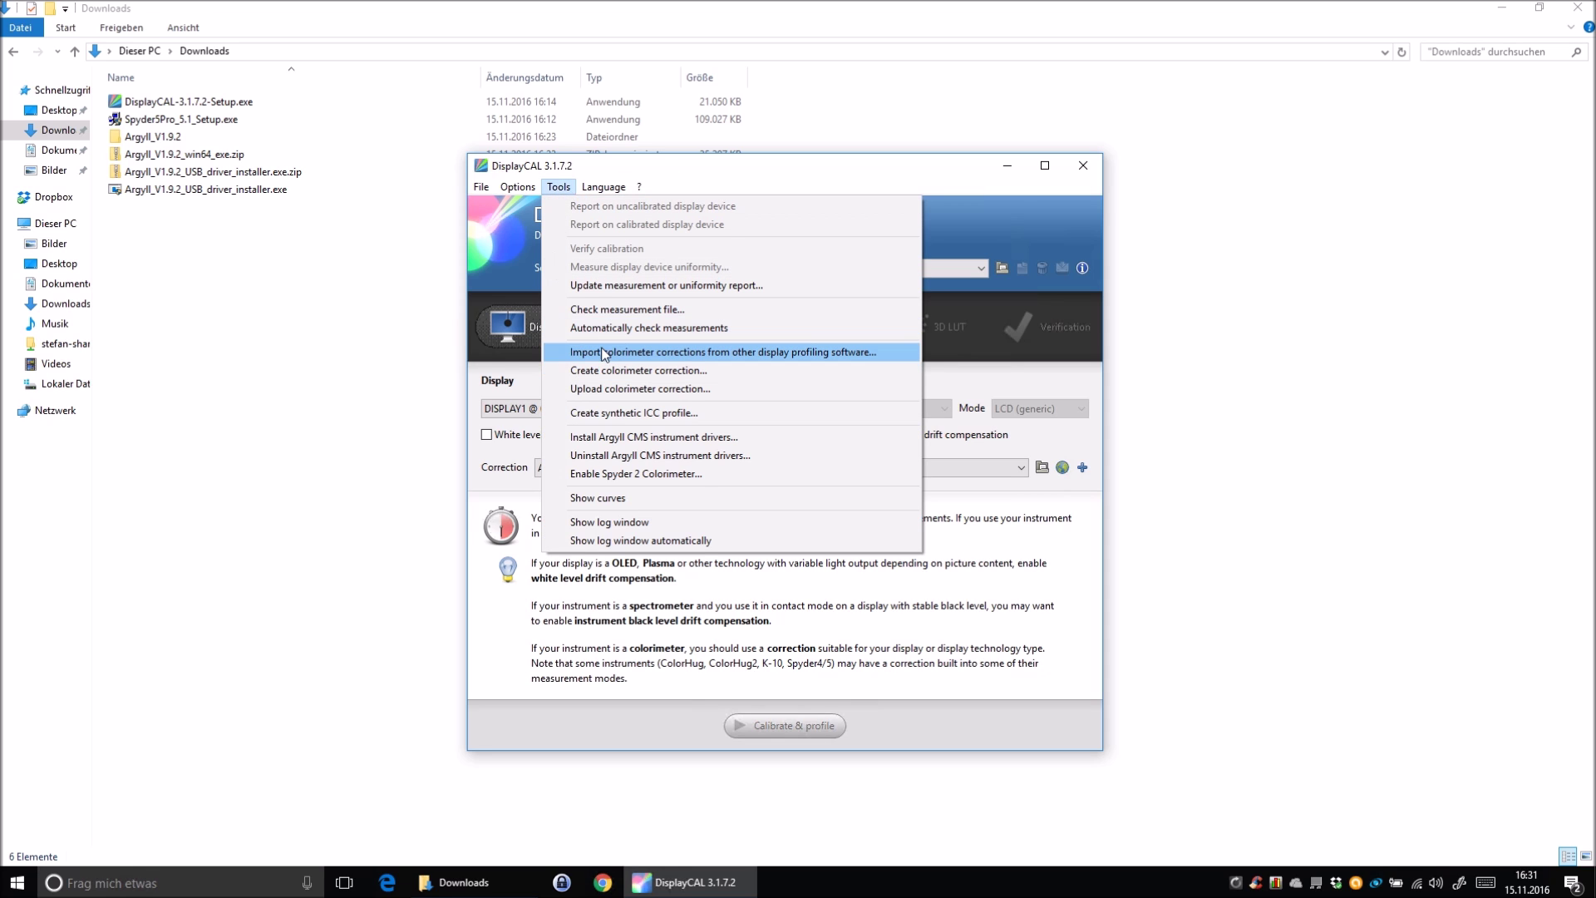
{"action": "left_click", "coordinate": [746, 352]}
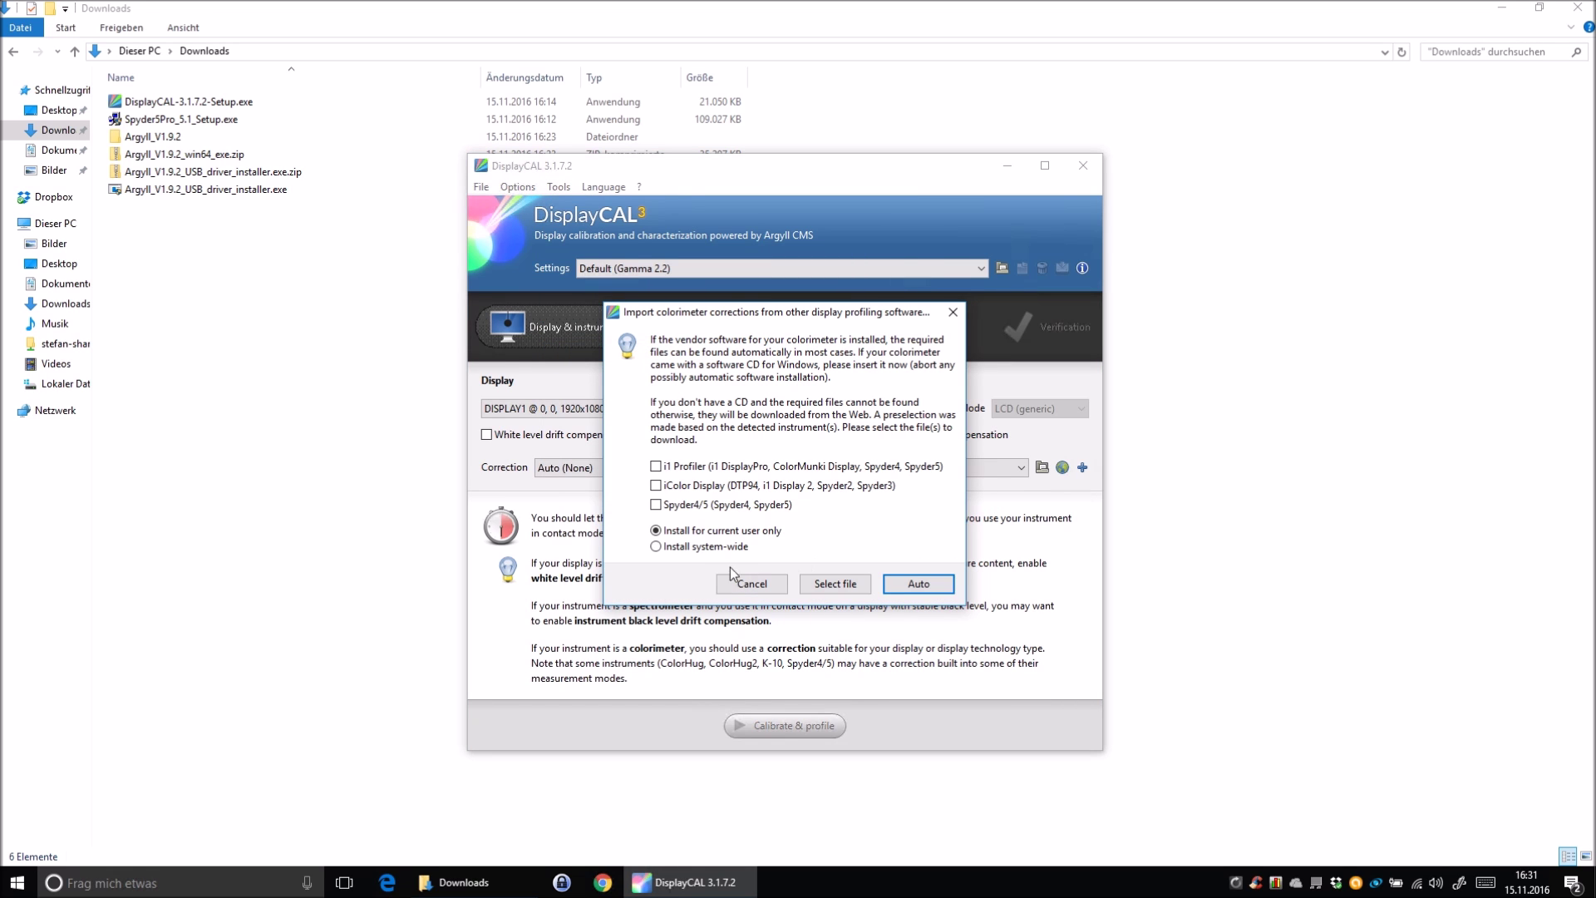
{"action": "left_click", "coordinate": [655, 504]}
{"action": "key", "text": "alt+Tab"}
{"action": "key", "text": "alt+Tab"}
Pick Spyder5Pro_5.1_Setup.exe in Downloads as the source and import the corrections.
{"action": "left_click", "coordinate": [825, 587]}
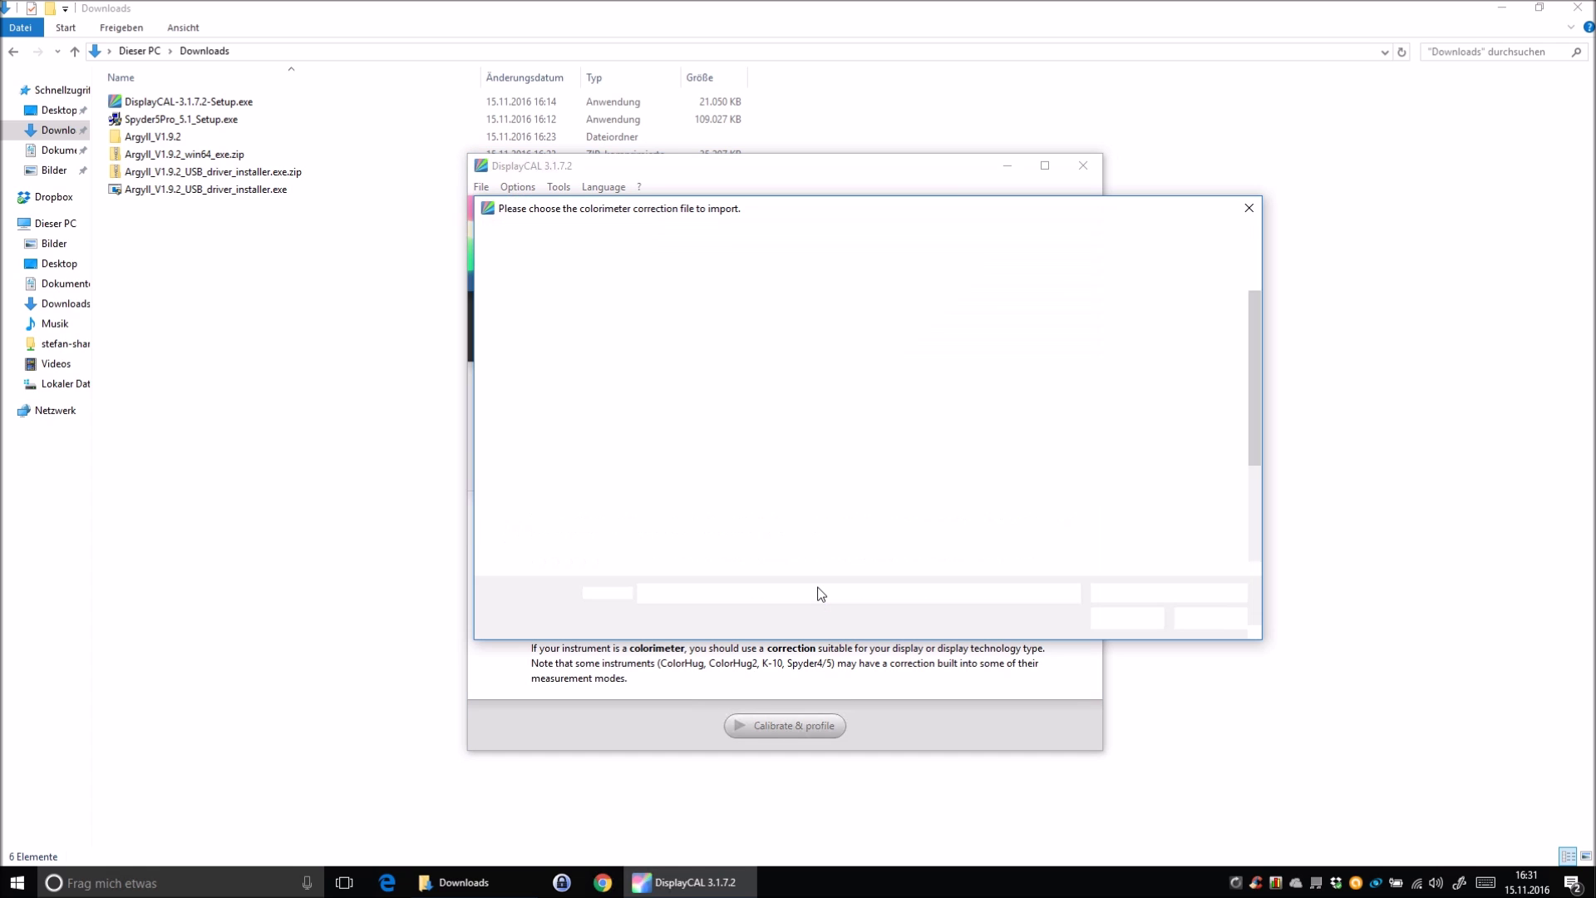
{"action": "scroll", "coordinate": [541, 456], "scroll_direction": "up", "scroll_amount": 3}
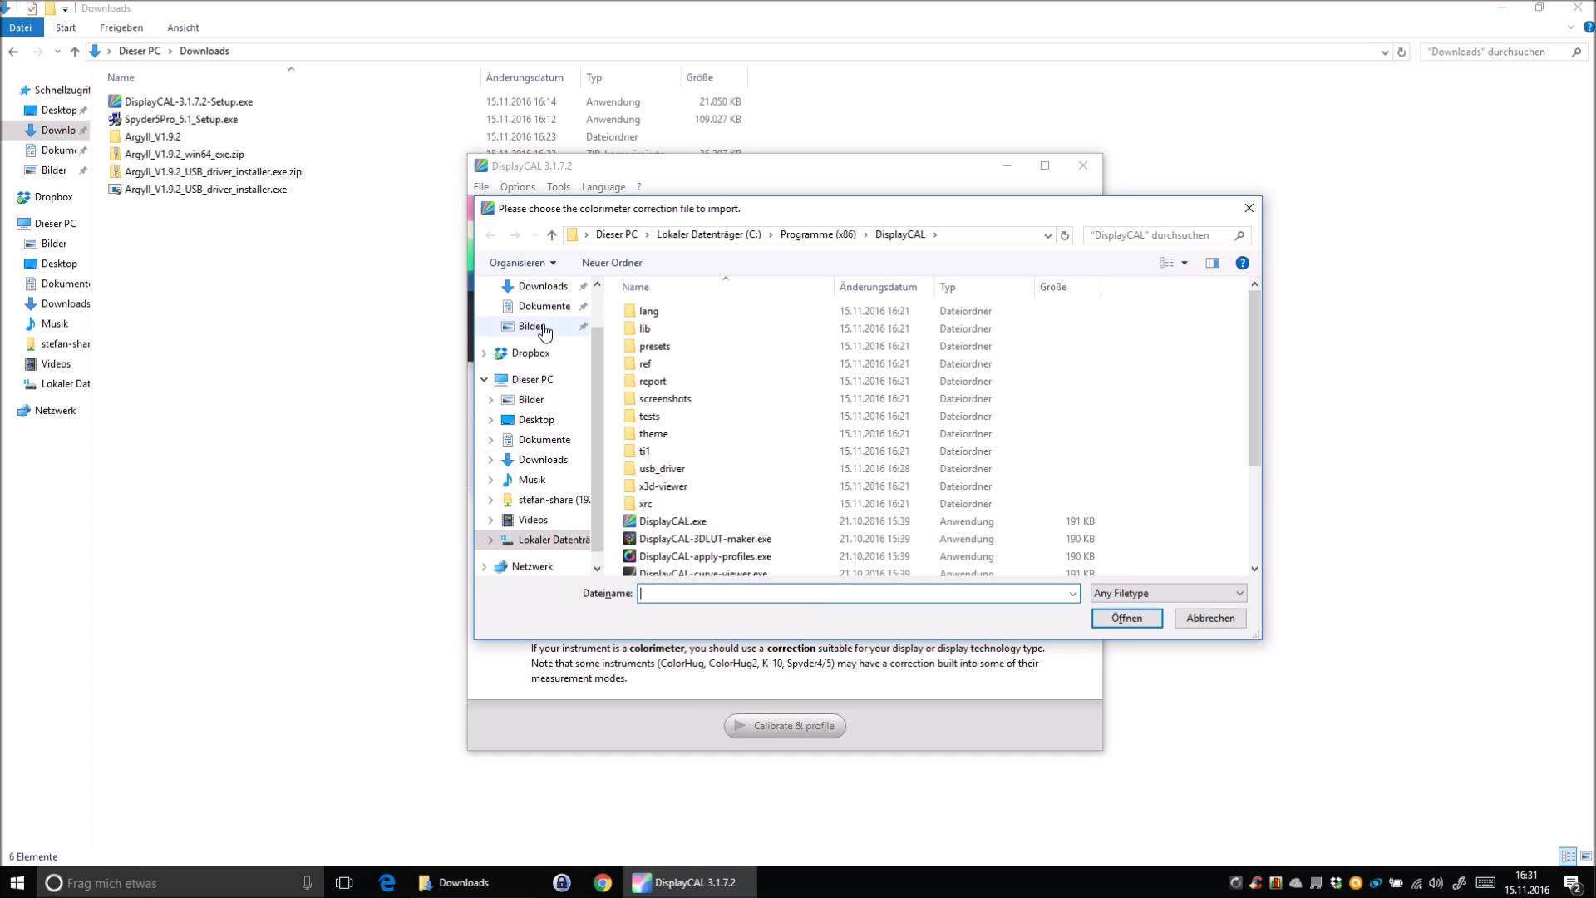
{"action": "scroll", "coordinate": [544, 332], "scroll_direction": "up", "scroll_amount": 1}
{"action": "left_click", "coordinate": [542, 339]}
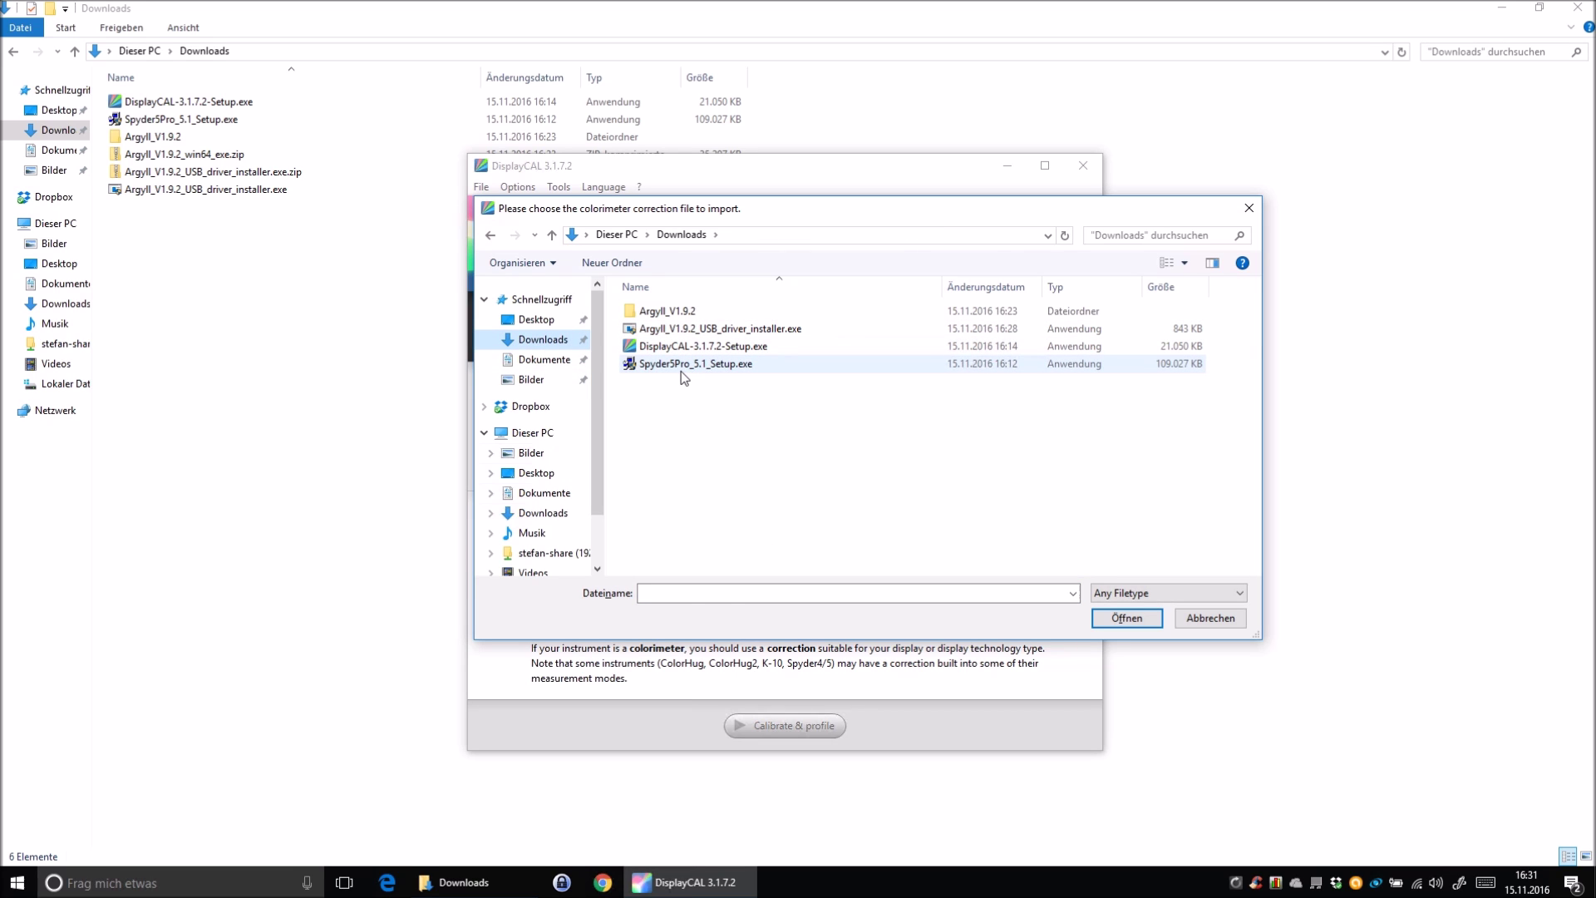
{"action": "left_click", "coordinate": [681, 366]}
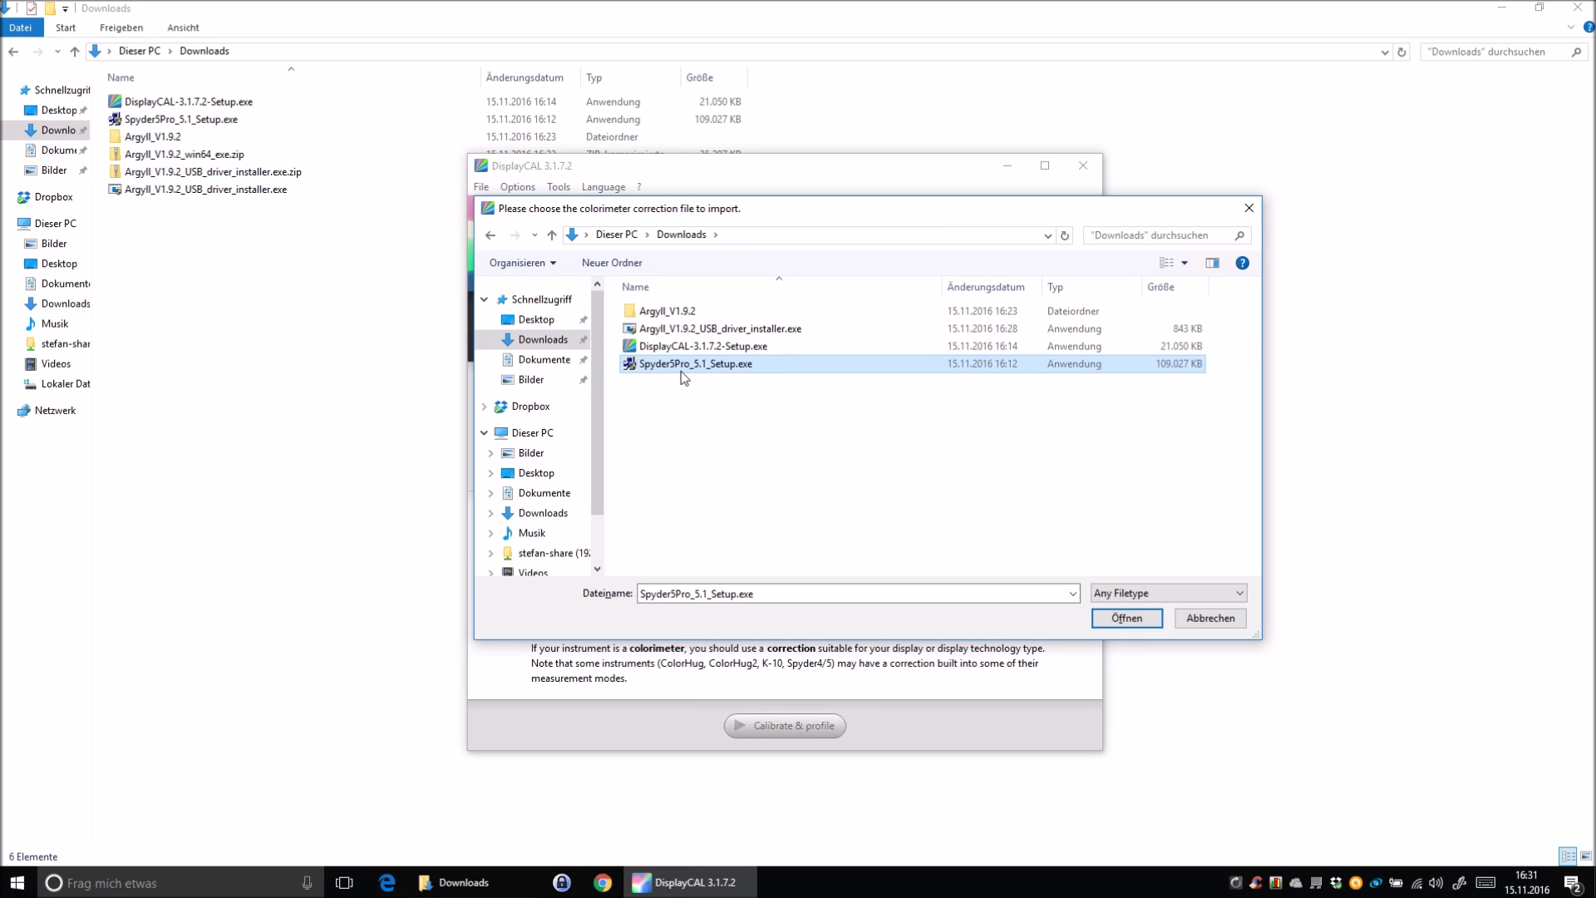
{"action": "left_click", "coordinate": [1122, 618]}
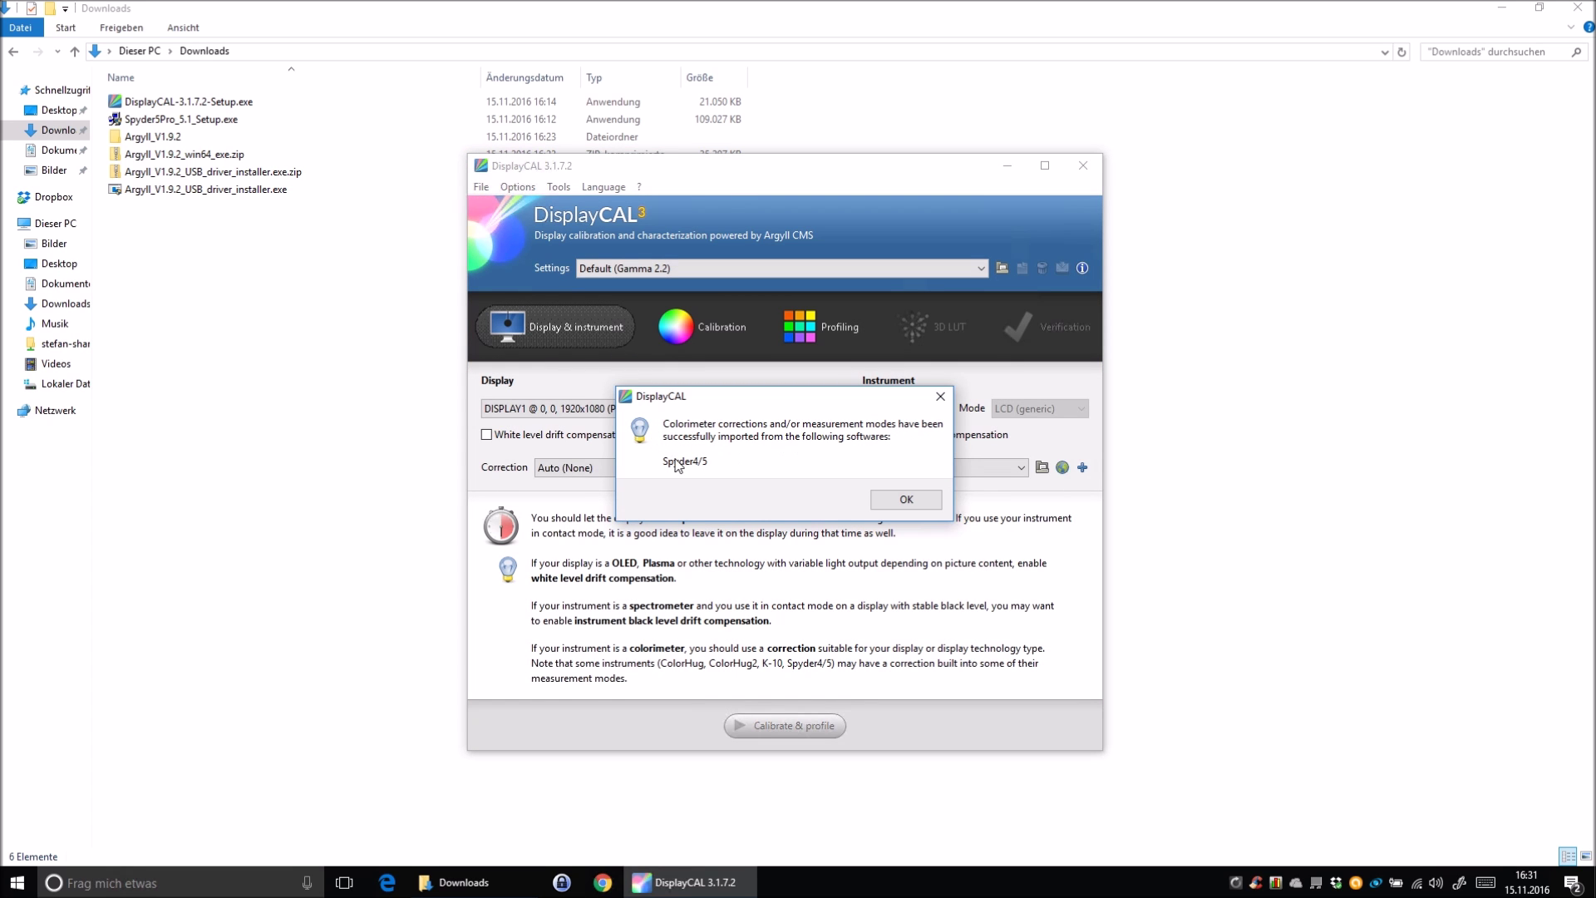
Dismiss the import success message and choose LCD (White LED) as the measurement mode.
{"action": "left_click", "coordinate": [906, 498]}
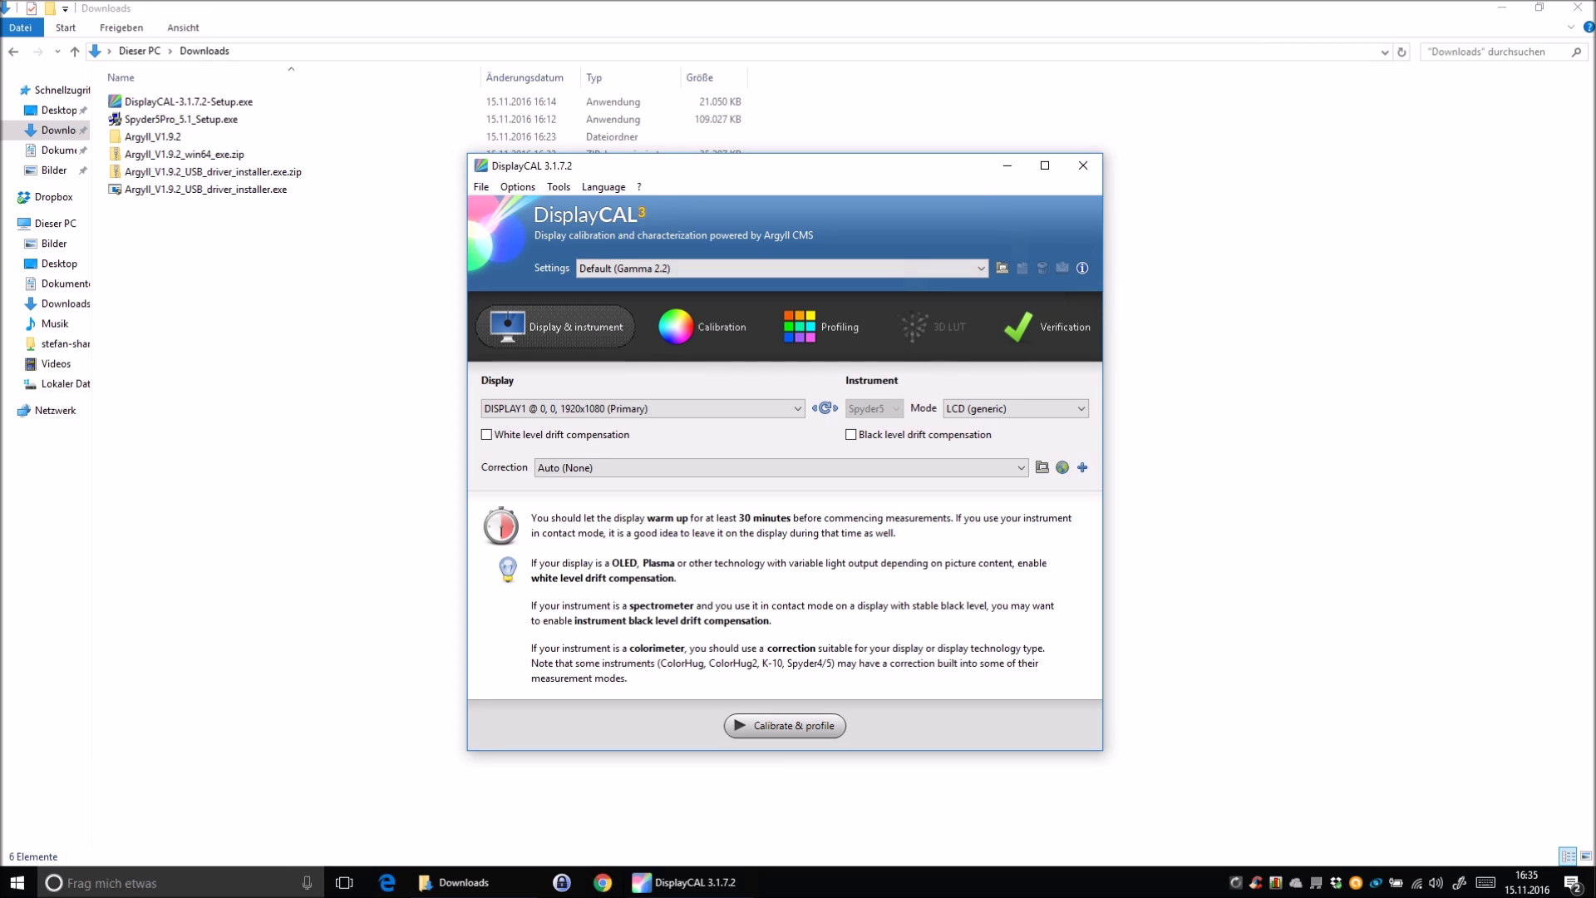
{"action": "left_click", "coordinate": [951, 409]}
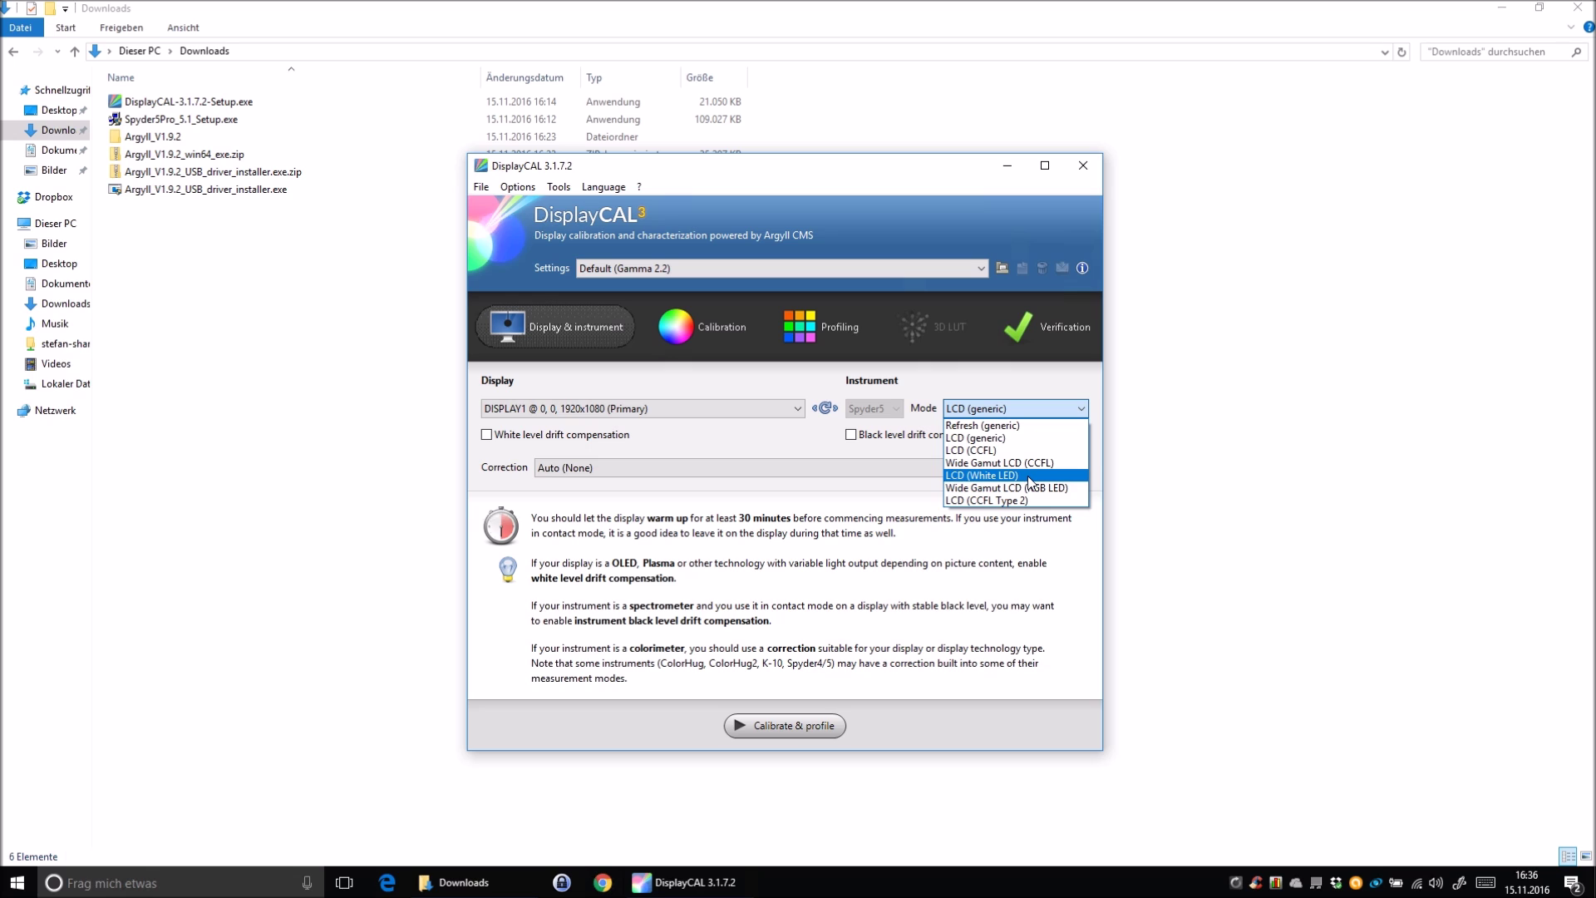
{"action": "left_click", "coordinate": [1029, 476]}
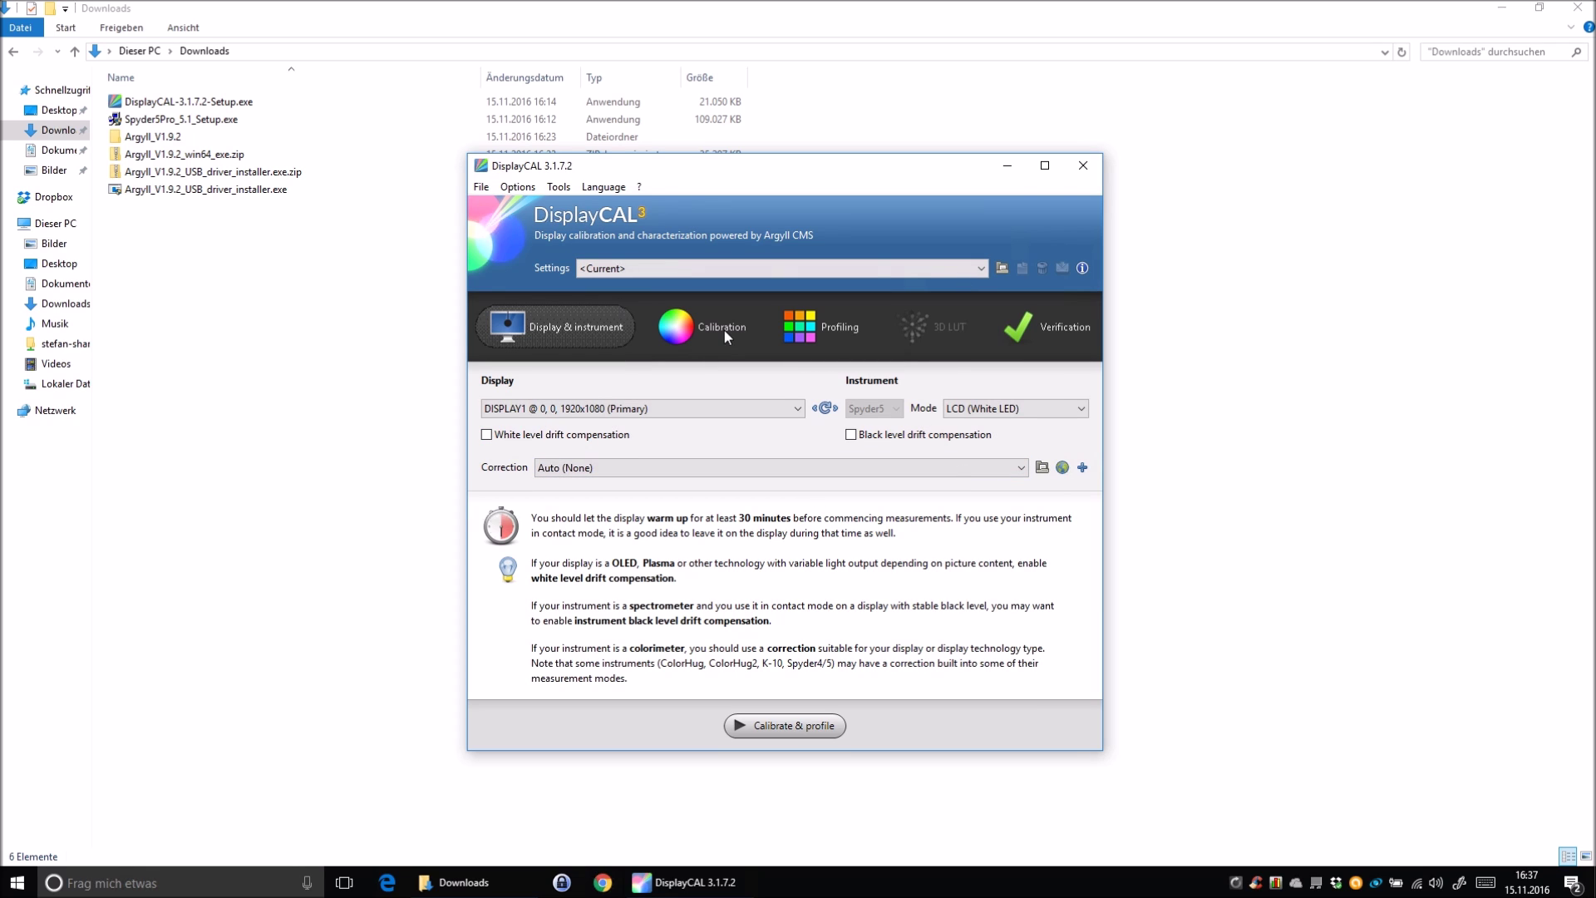
On the Calibration tab, set the whitepoint to colour temperature 5300 K.
{"action": "left_click", "coordinate": [689, 330]}
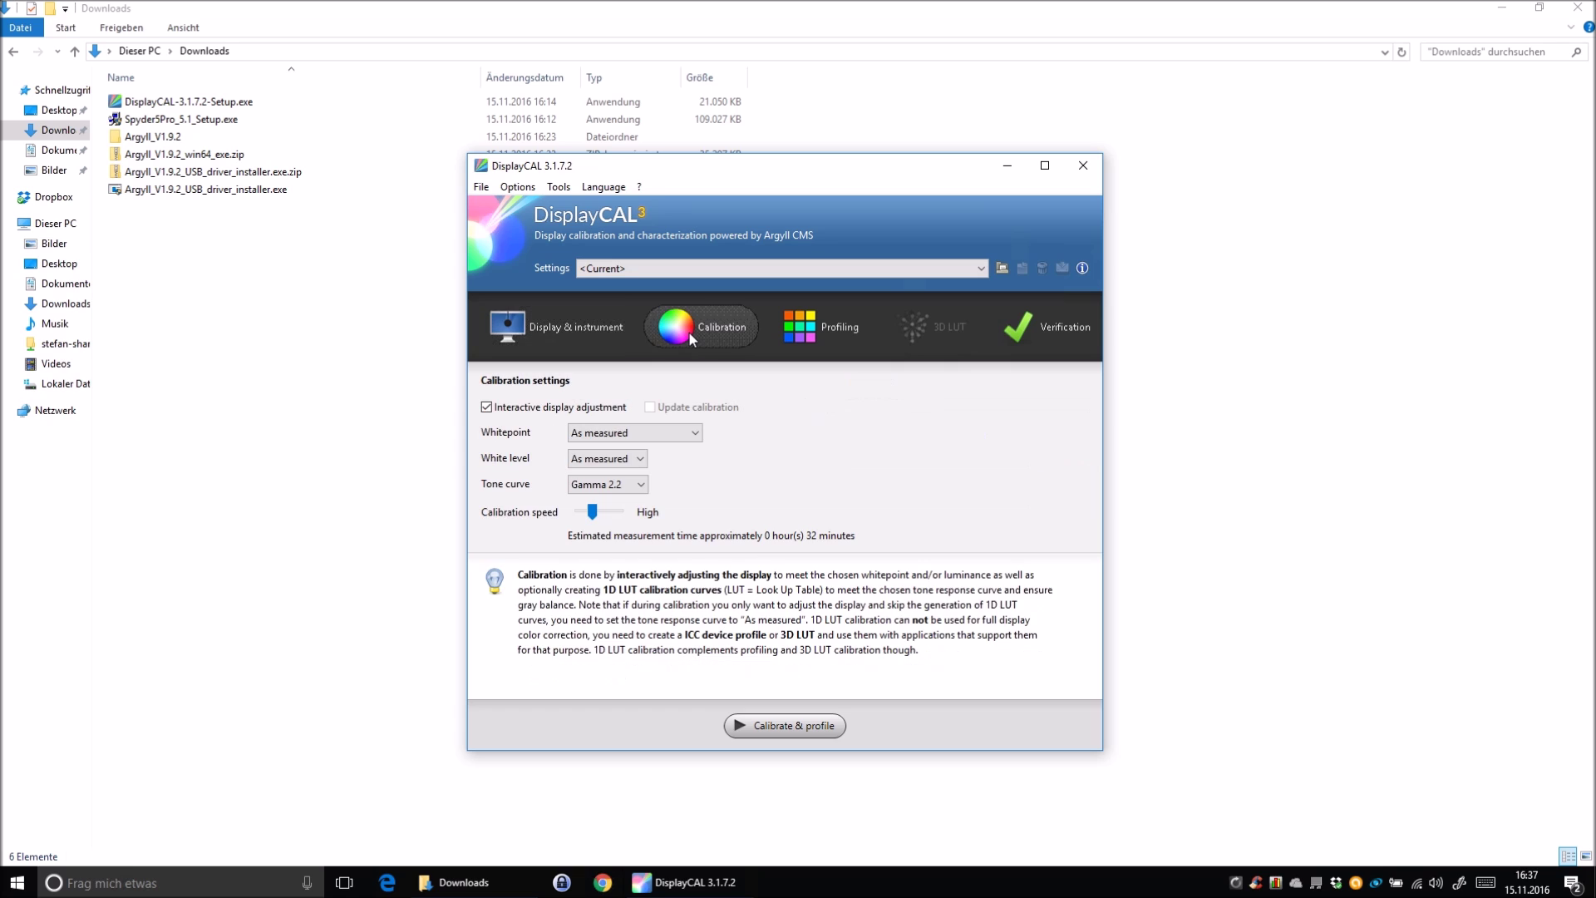
{"action": "left_click", "coordinate": [653, 434]}
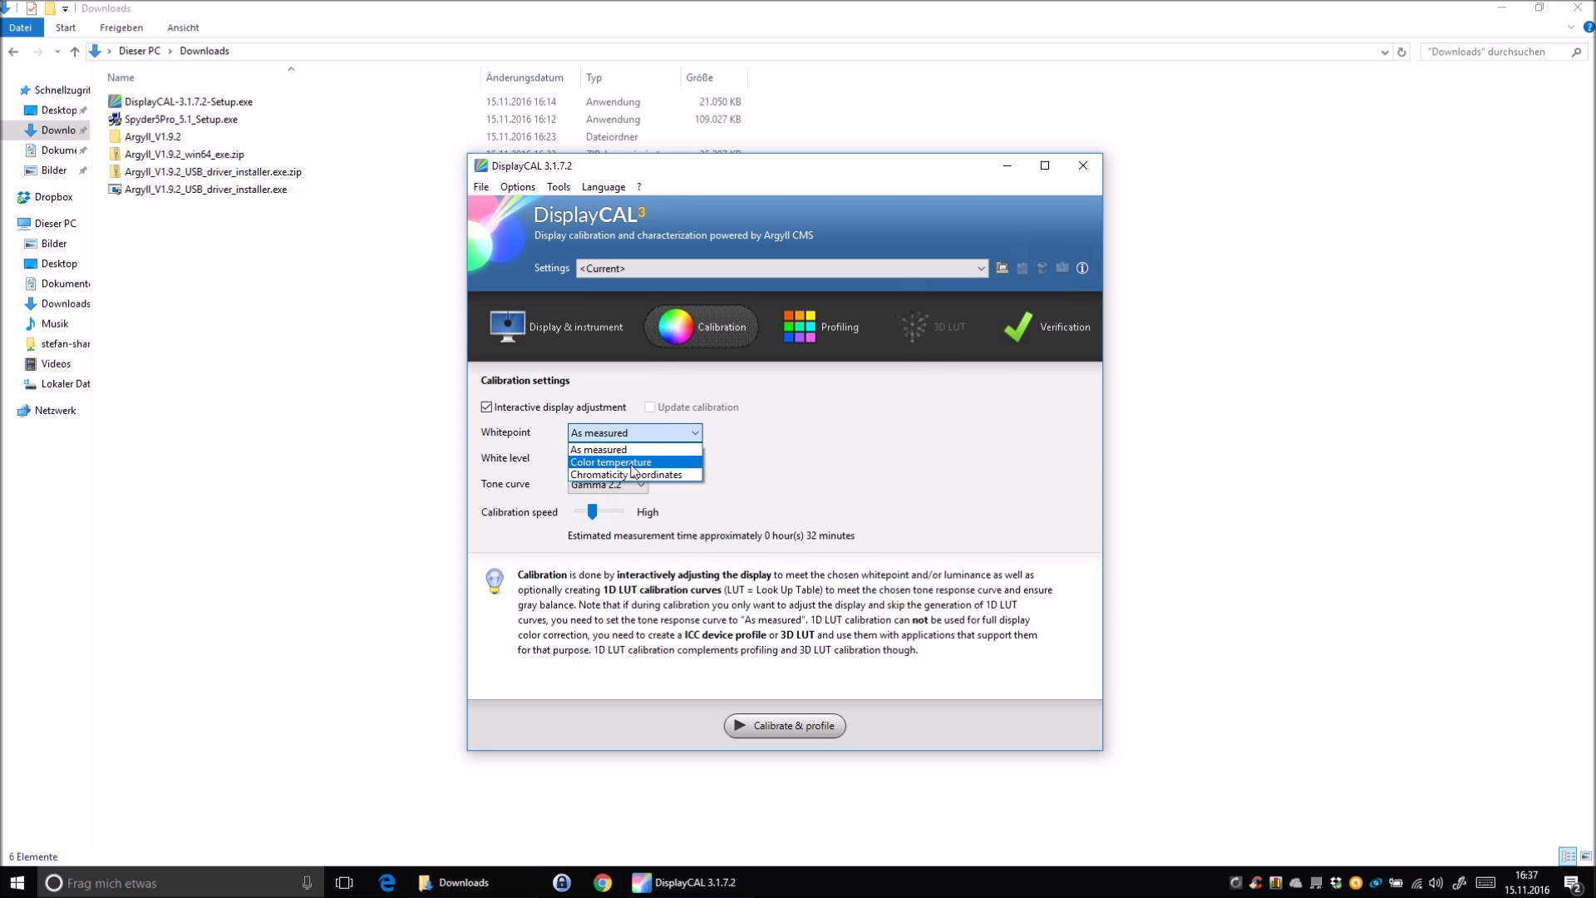
{"action": "left_click", "coordinate": [658, 462]}
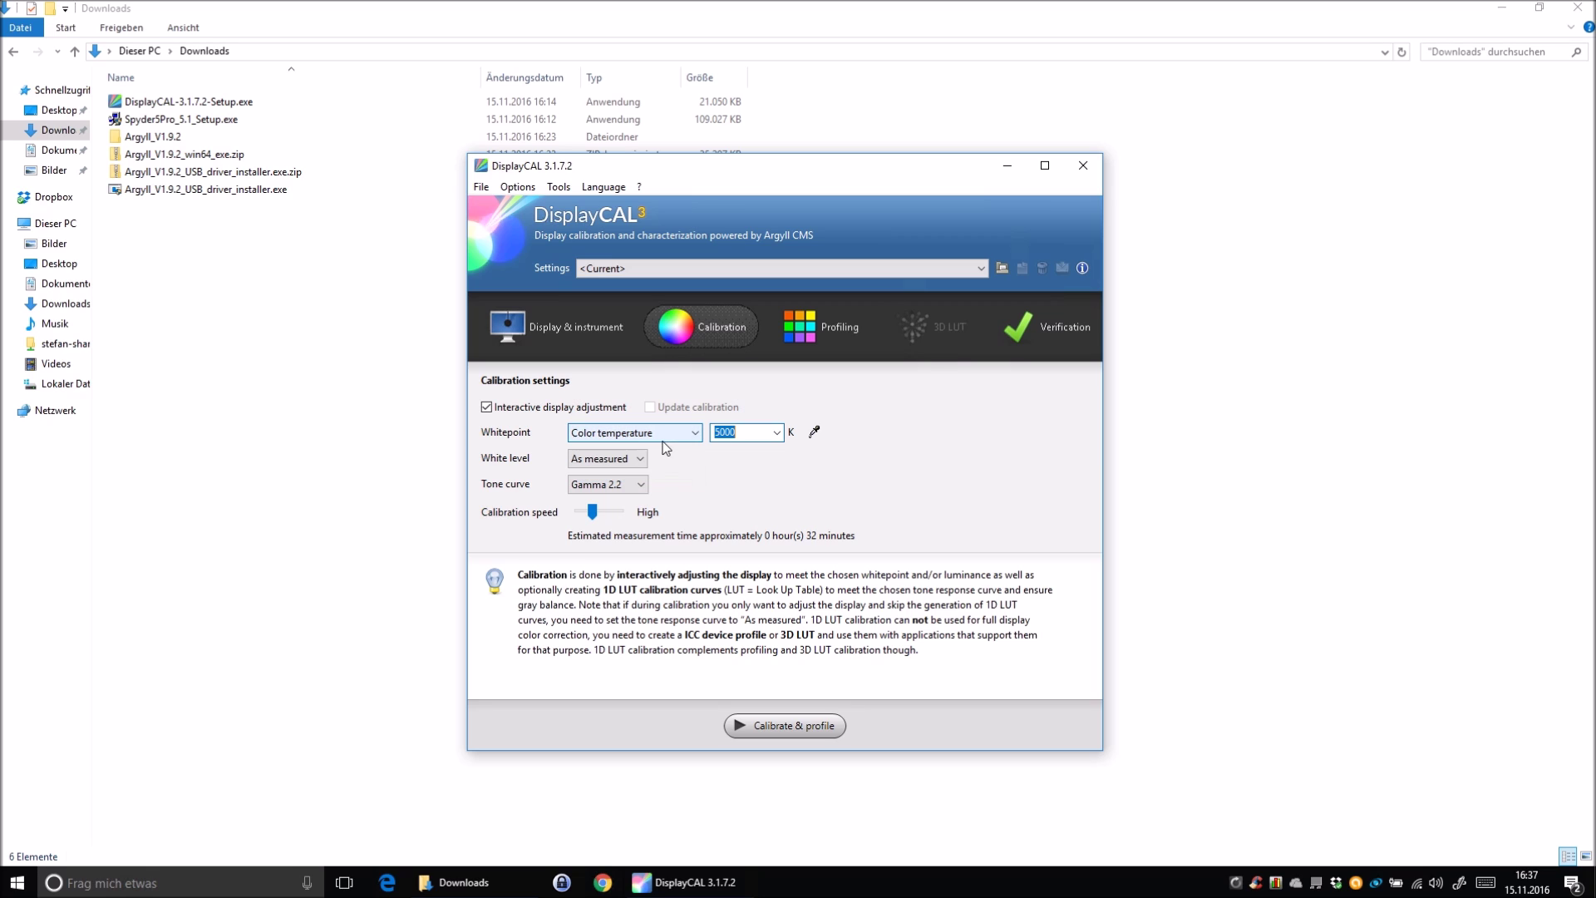
{"action": "left_click", "coordinate": [751, 430]}
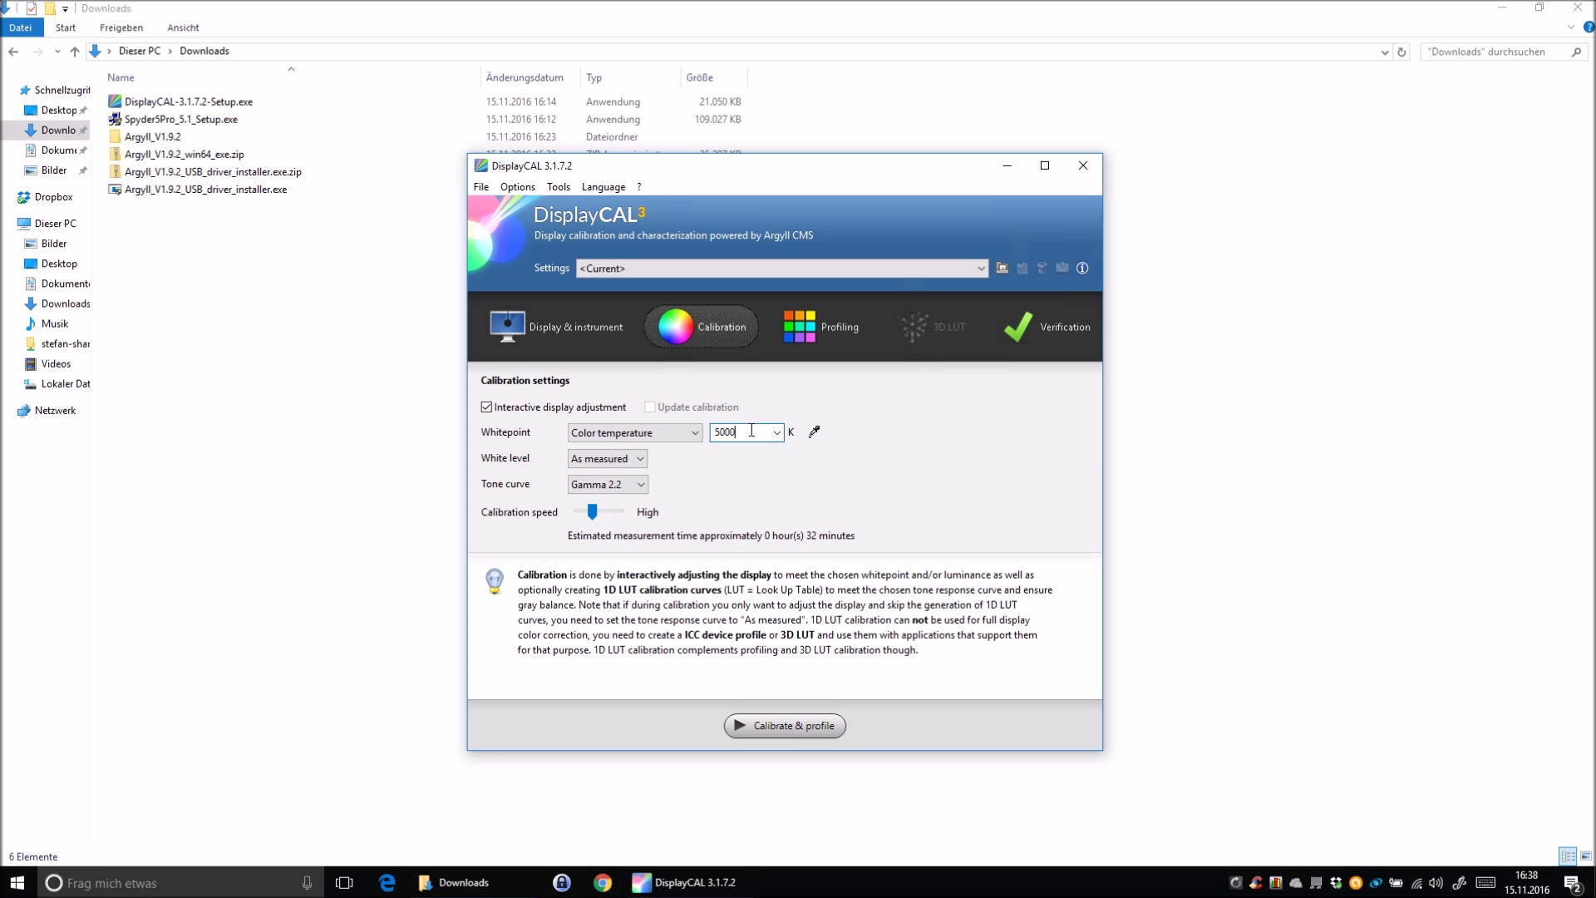
{"action": "left_click_drag", "start_coordinate": [752, 429], "coordinate": [722, 432]}
{"action": "type", "text": "300"}
Keep the white level at As measured after briefly trying a custom level.
{"action": "left_click", "coordinate": [638, 459]}
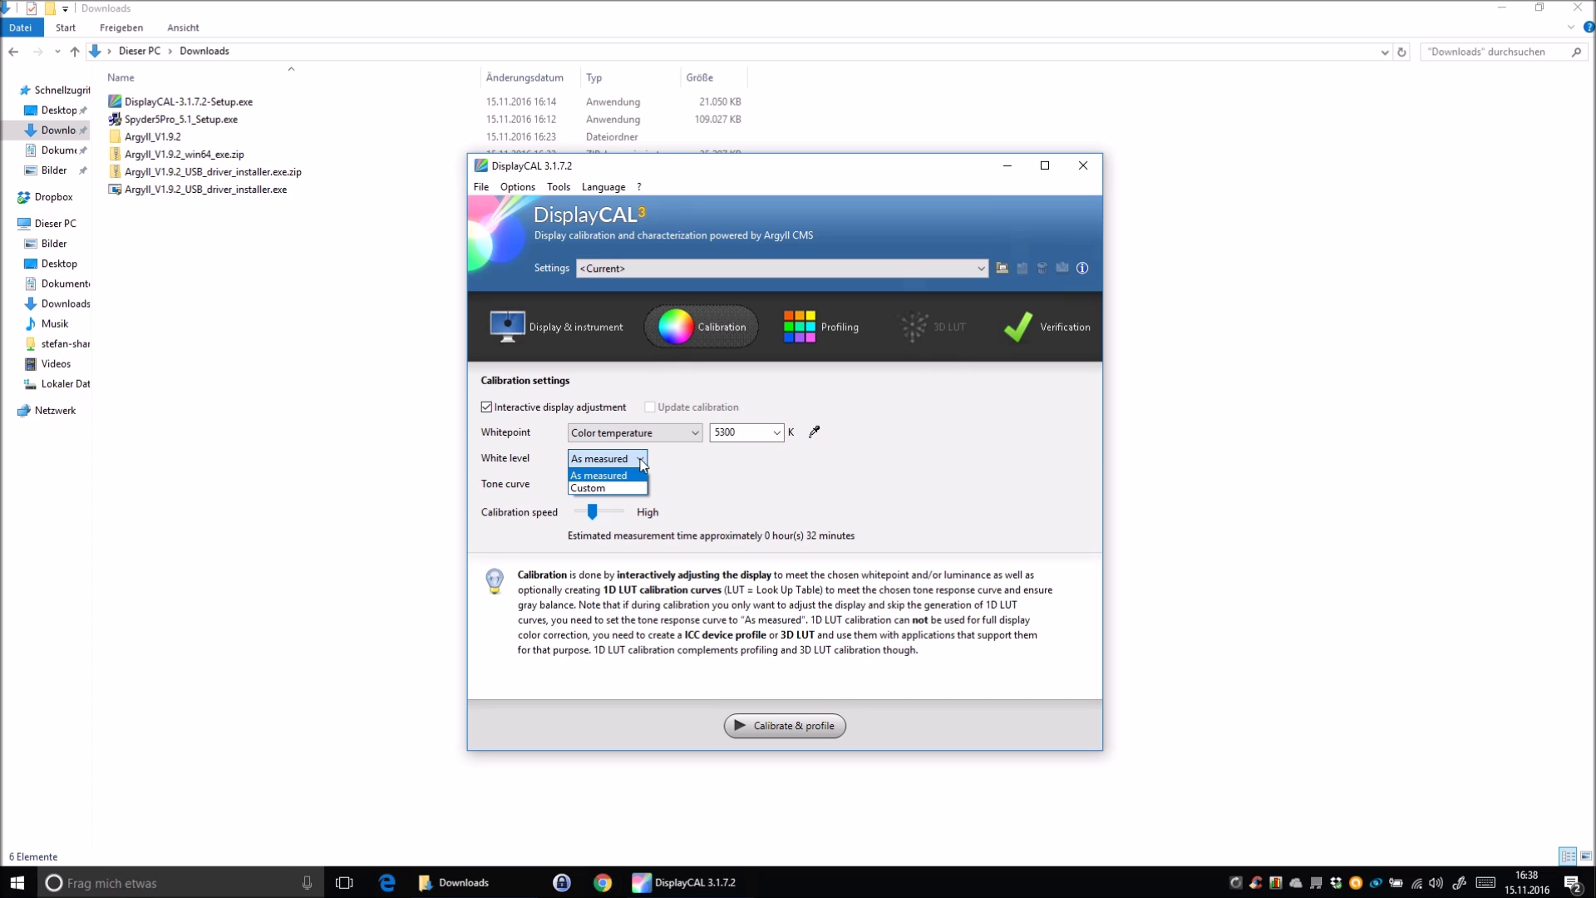
{"action": "left_click", "coordinate": [627, 489]}
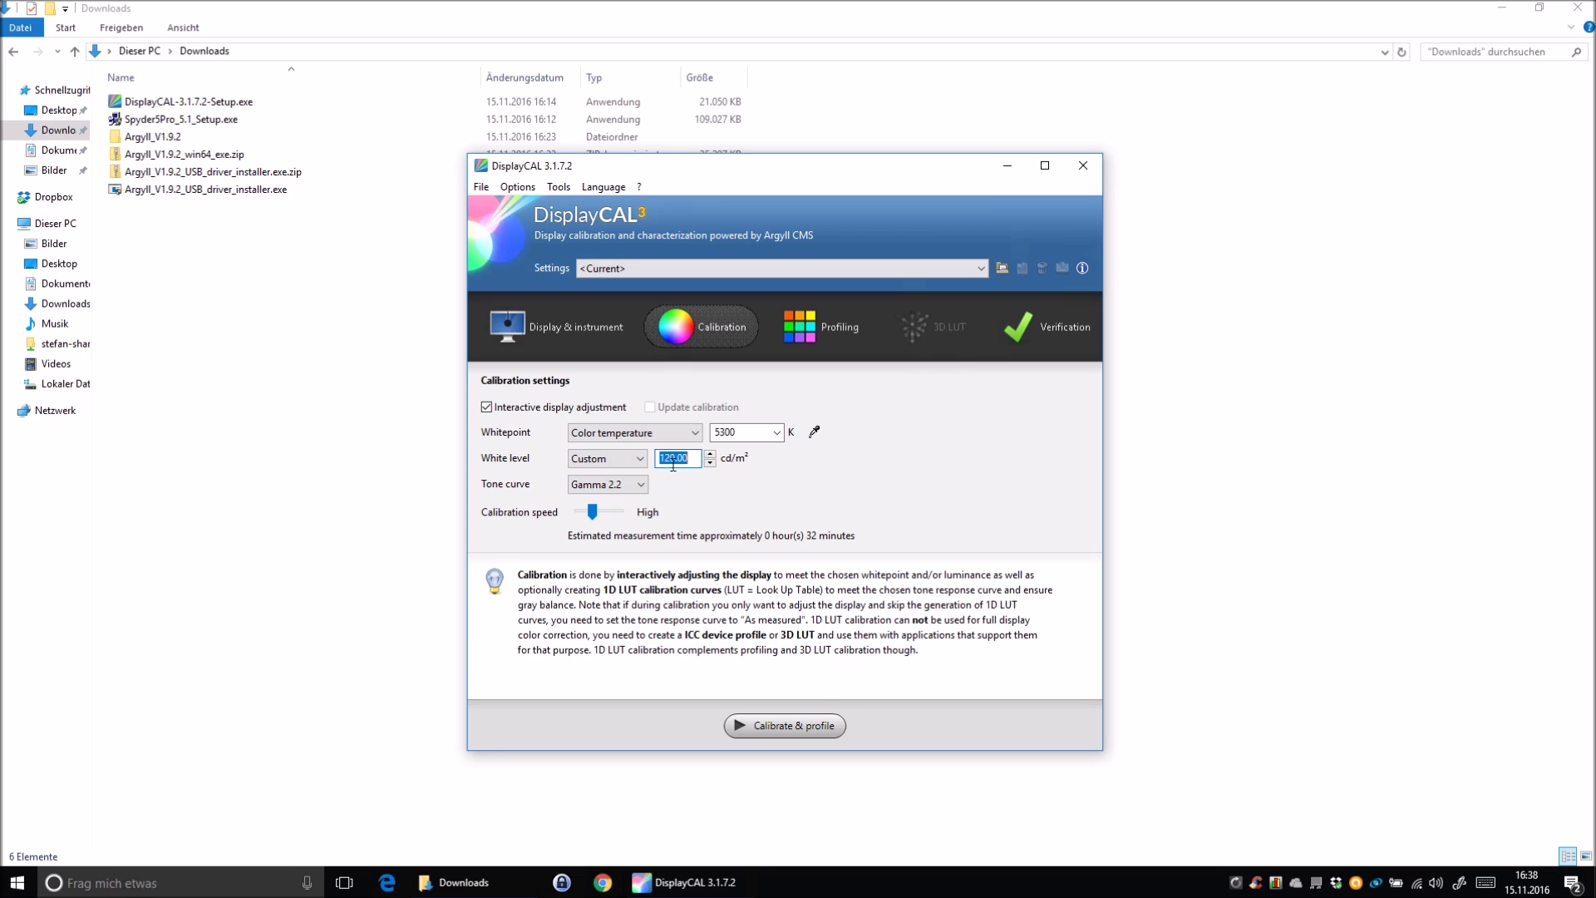
{"action": "left_click", "coordinate": [619, 457]}
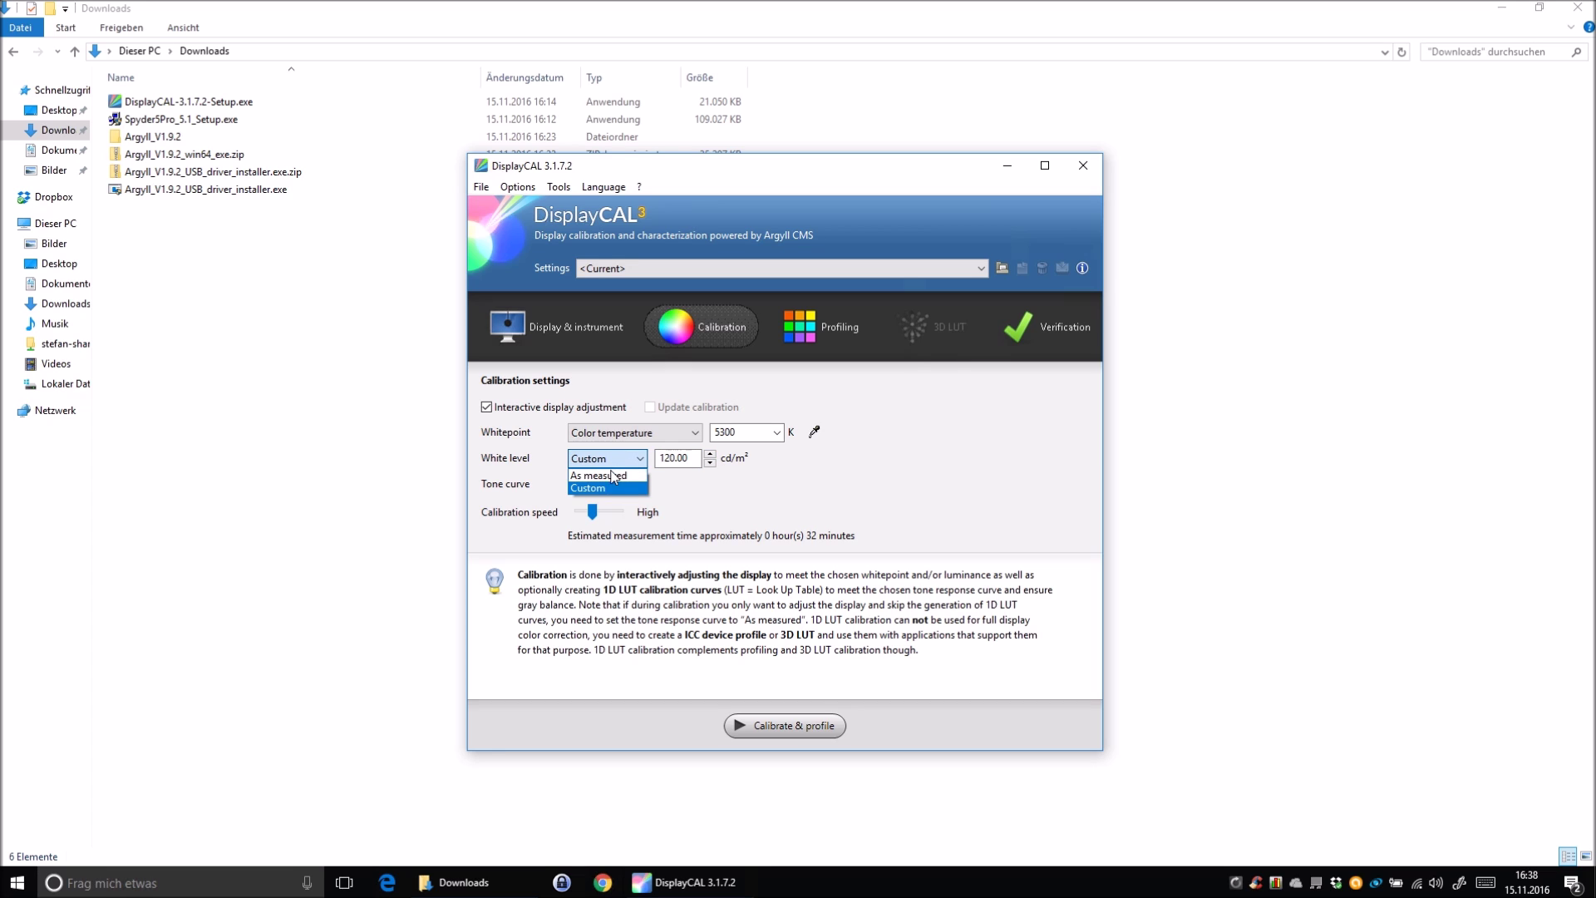
{"action": "left_click", "coordinate": [610, 475]}
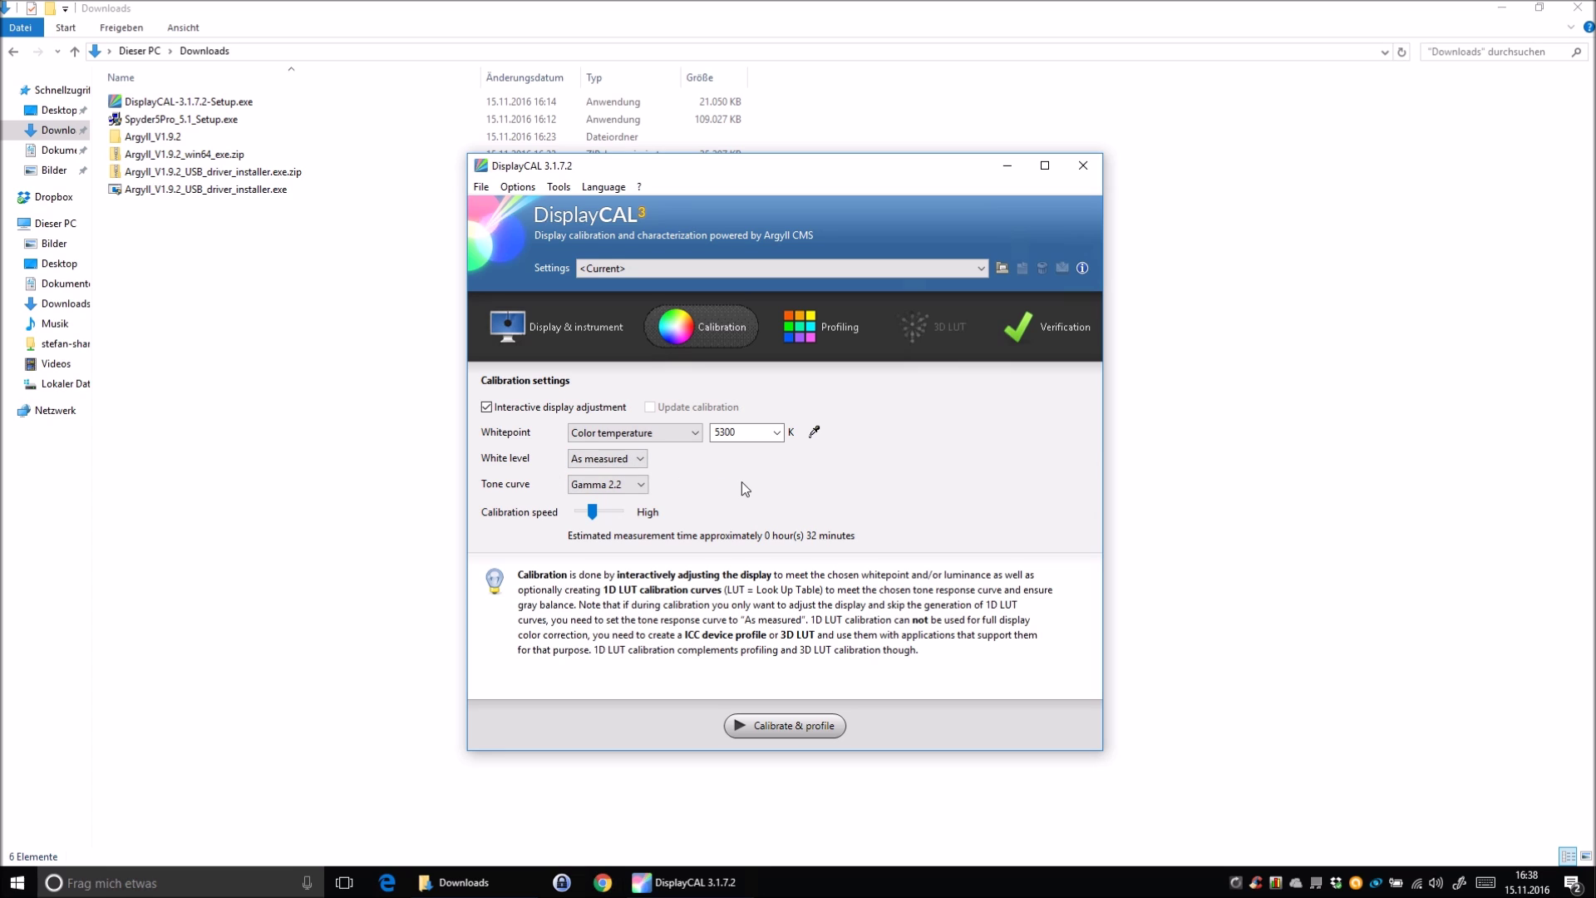
{"action": "left_click", "coordinate": [601, 458]}
{"action": "left_click", "coordinate": [612, 472]}
Keep the Gamma 2.2 tone curve and set the calibration speed slider to Medium.
{"action": "left_click", "coordinate": [619, 486]}
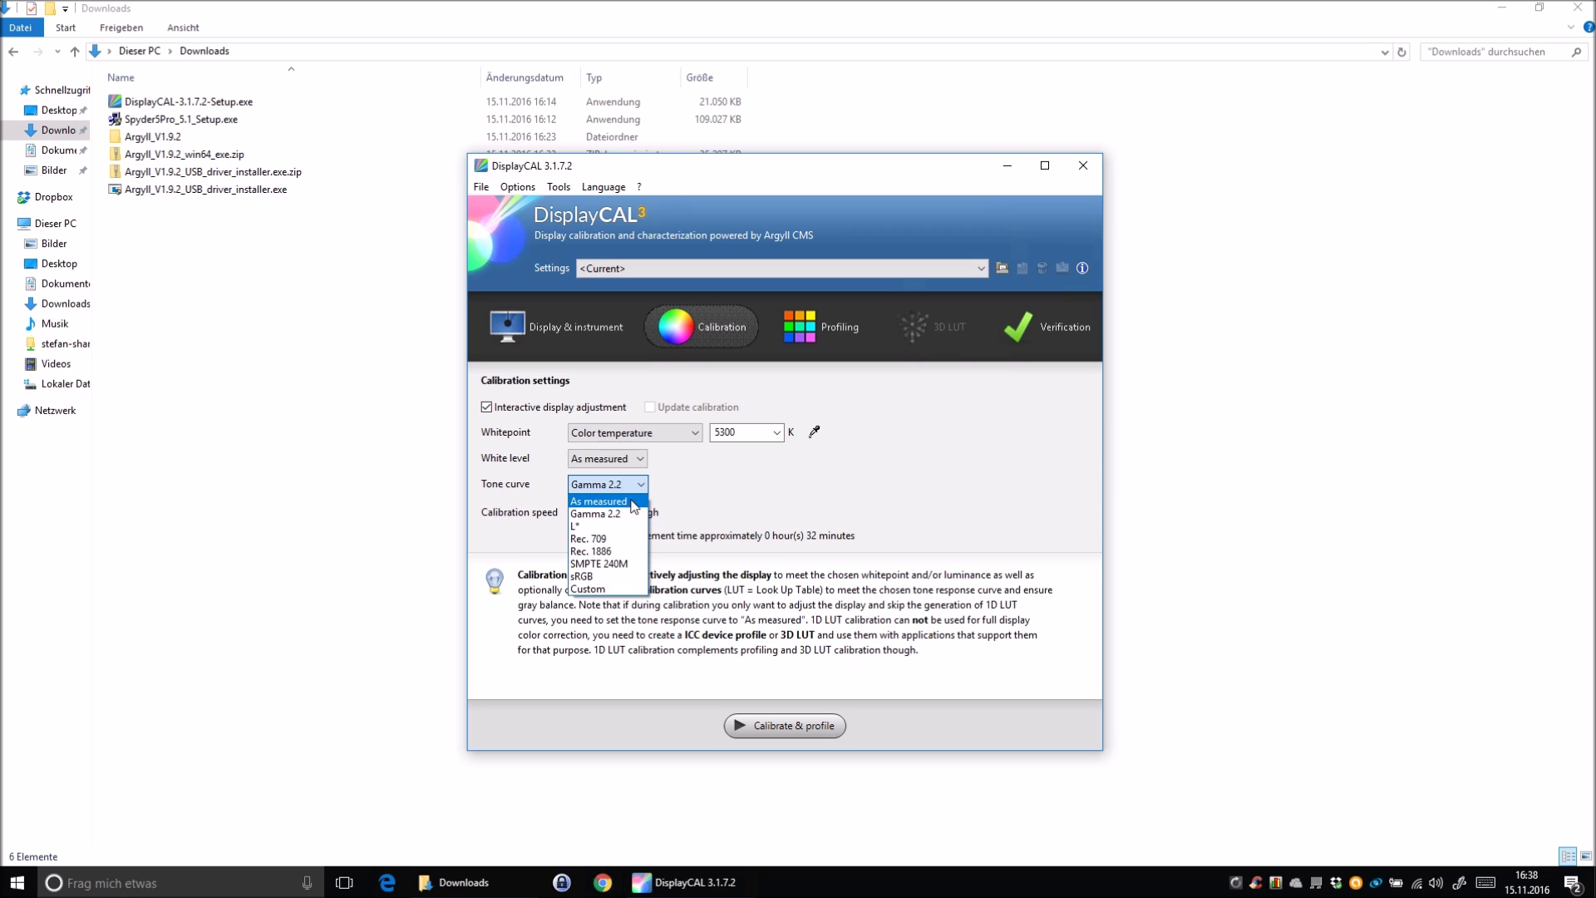
{"action": "left_click", "coordinate": [582, 485]}
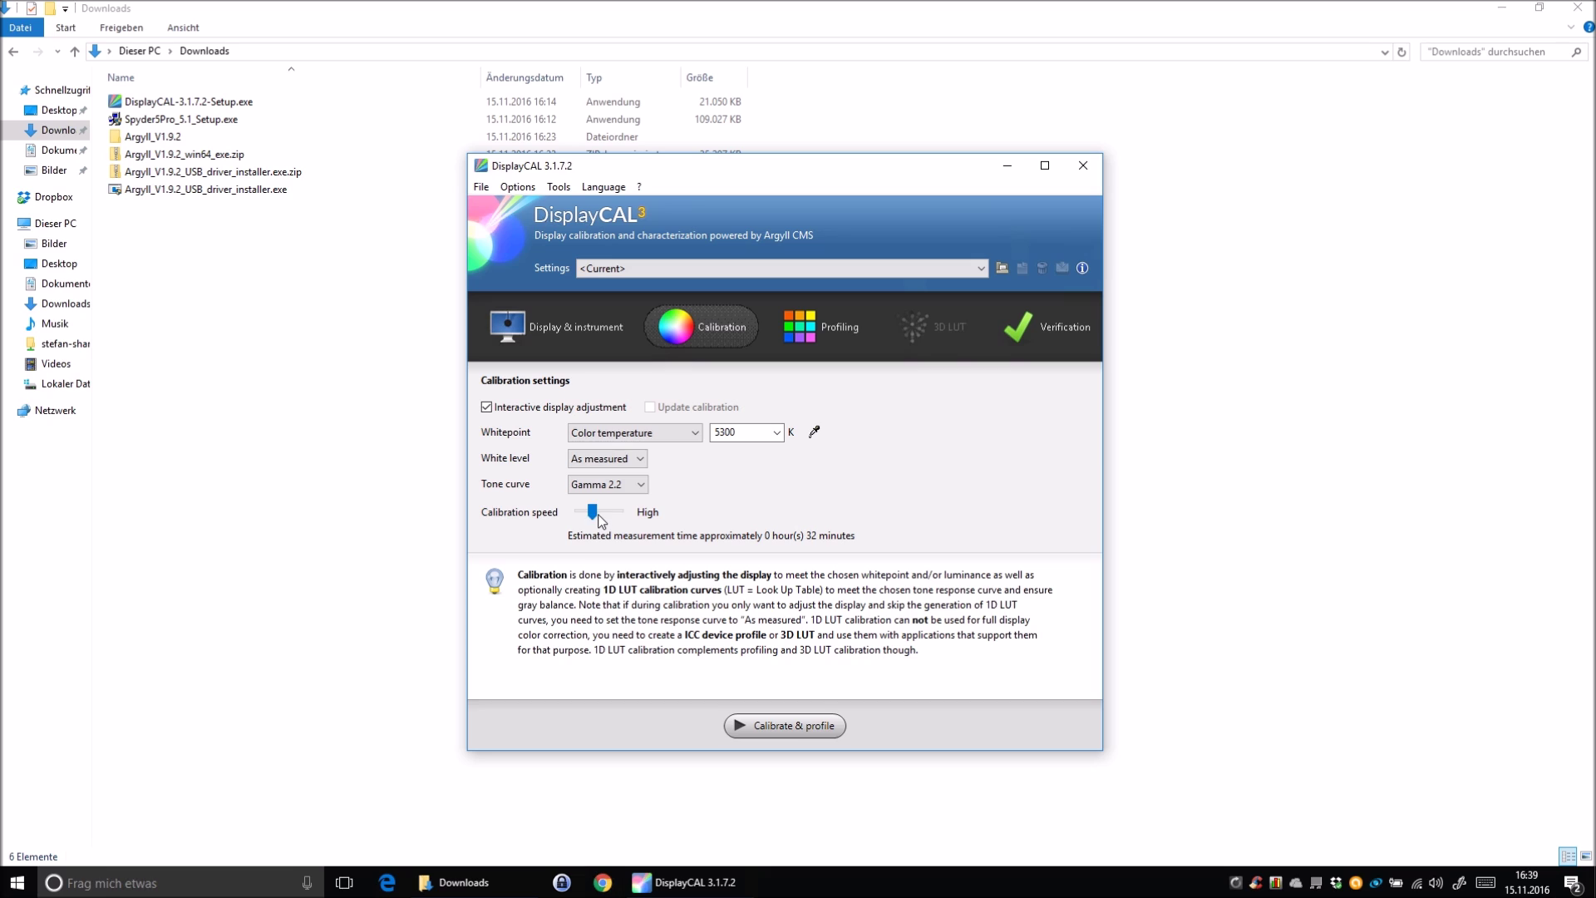
{"action": "mouse_move", "coordinate": [593, 512]}
{"action": "left_mouse_down"}
{"action": "mouse_move", "coordinate": [622, 514]}
{"action": "mouse_move", "coordinate": [592, 513]}
{"action": "left_mouse_up"}
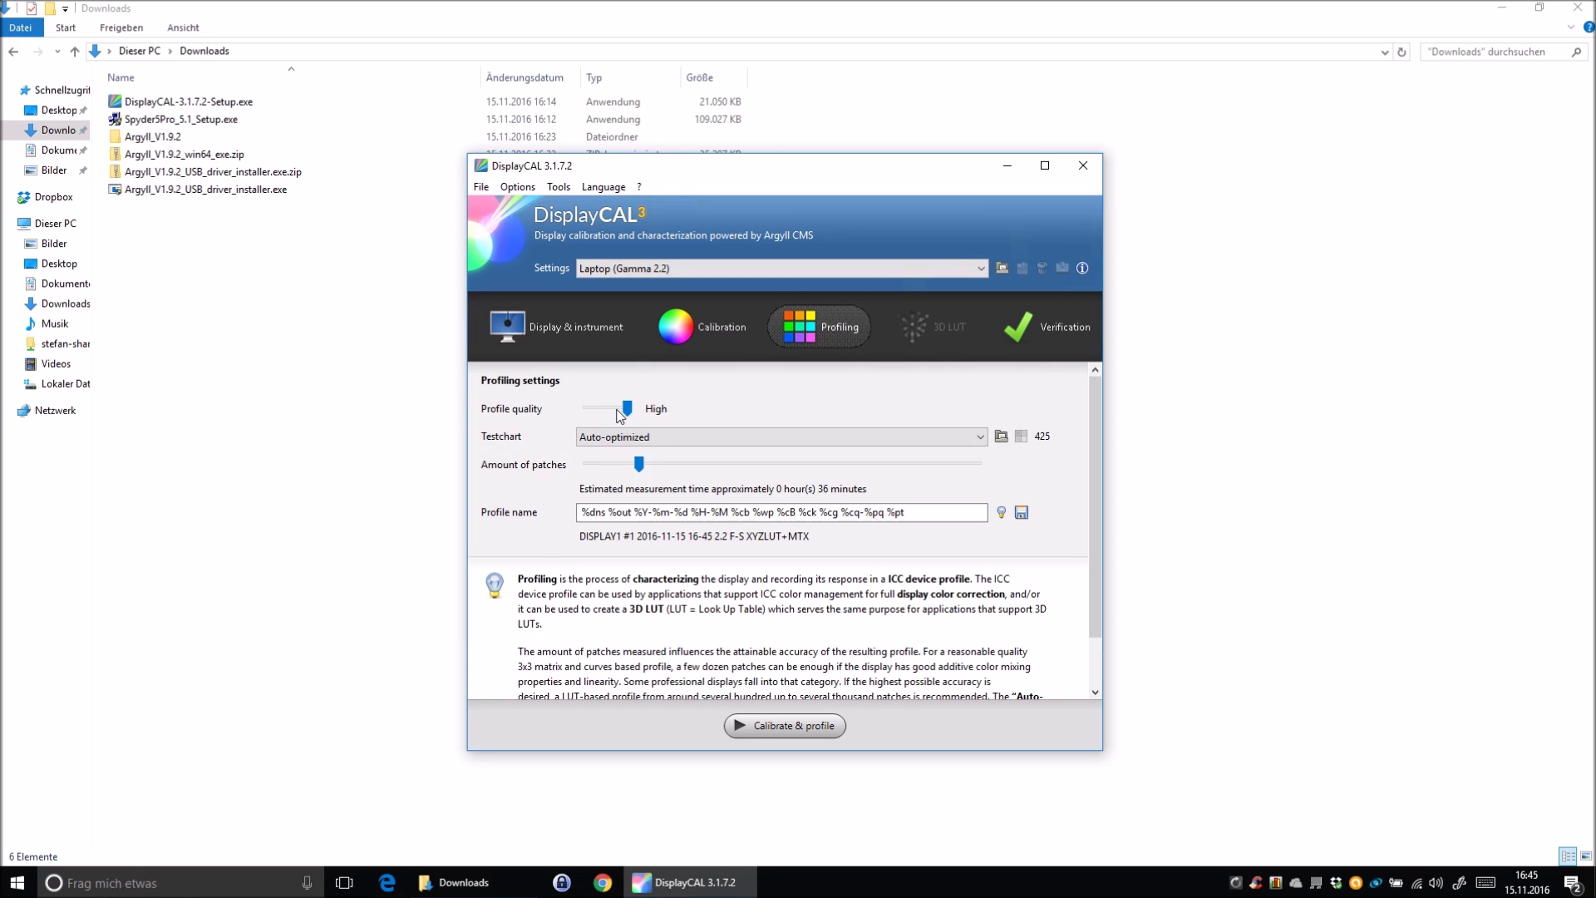
Move the Profile quality slider to Medium briefly, then leave it at High.
{"action": "mouse_move", "coordinate": [620, 410]}
{"action": "left_mouse_down"}
{"action": "mouse_move", "coordinate": [607, 411]}
{"action": "mouse_move", "coordinate": [623, 412]}
{"action": "left_mouse_up"}
Start Calibrate & profile and enlarge the Measurement area window four times.
{"action": "left_click", "coordinate": [781, 730]}
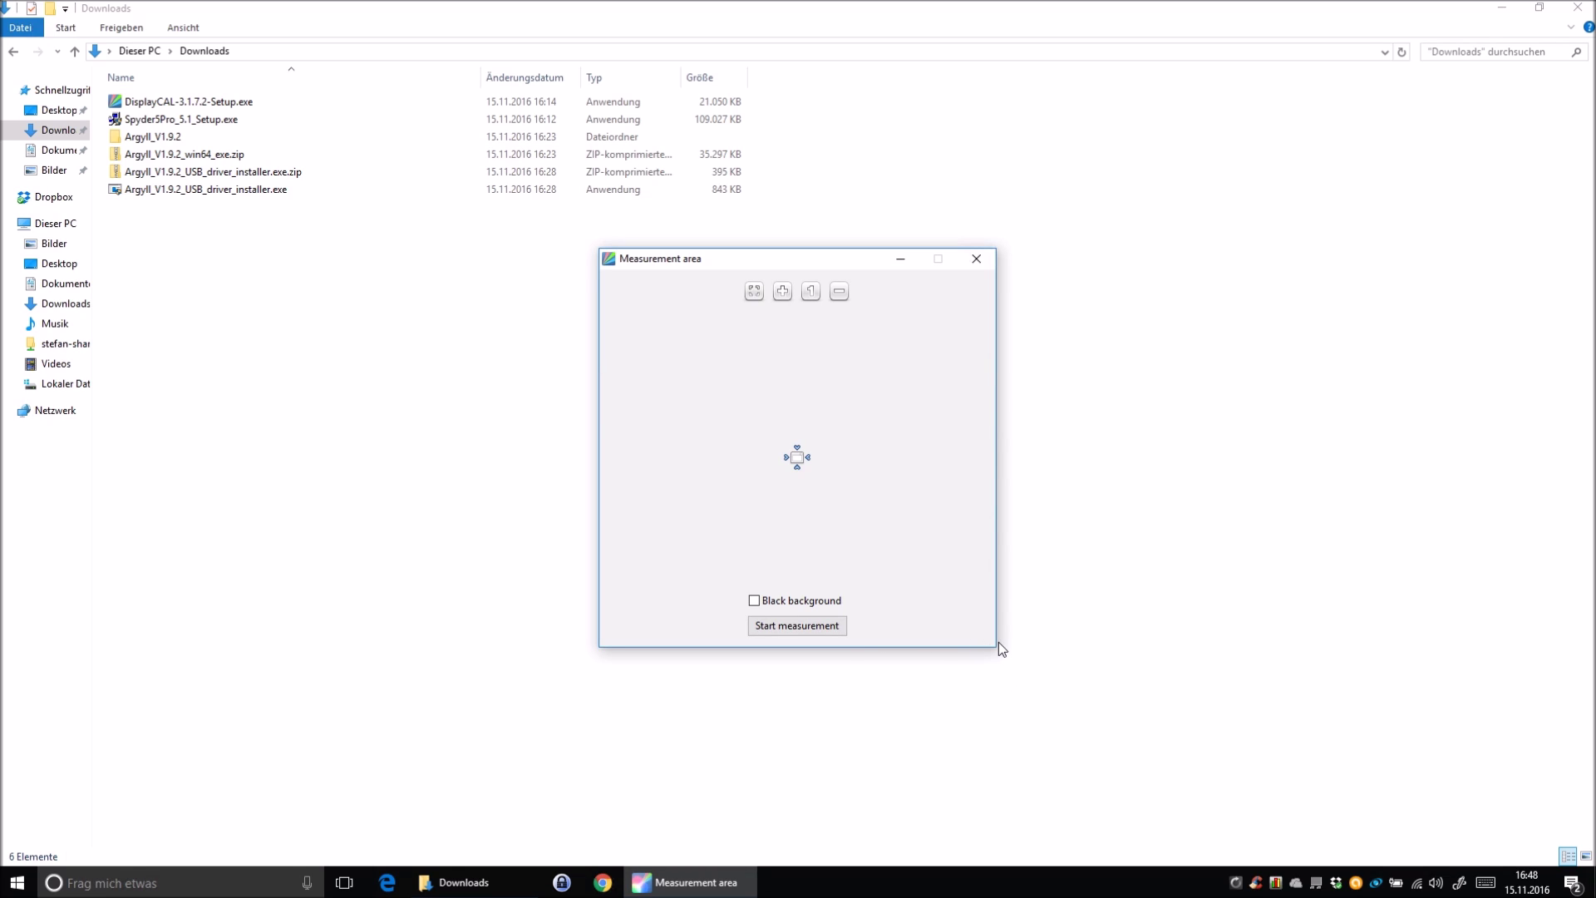
{"action": "left_click", "coordinate": [782, 291]}
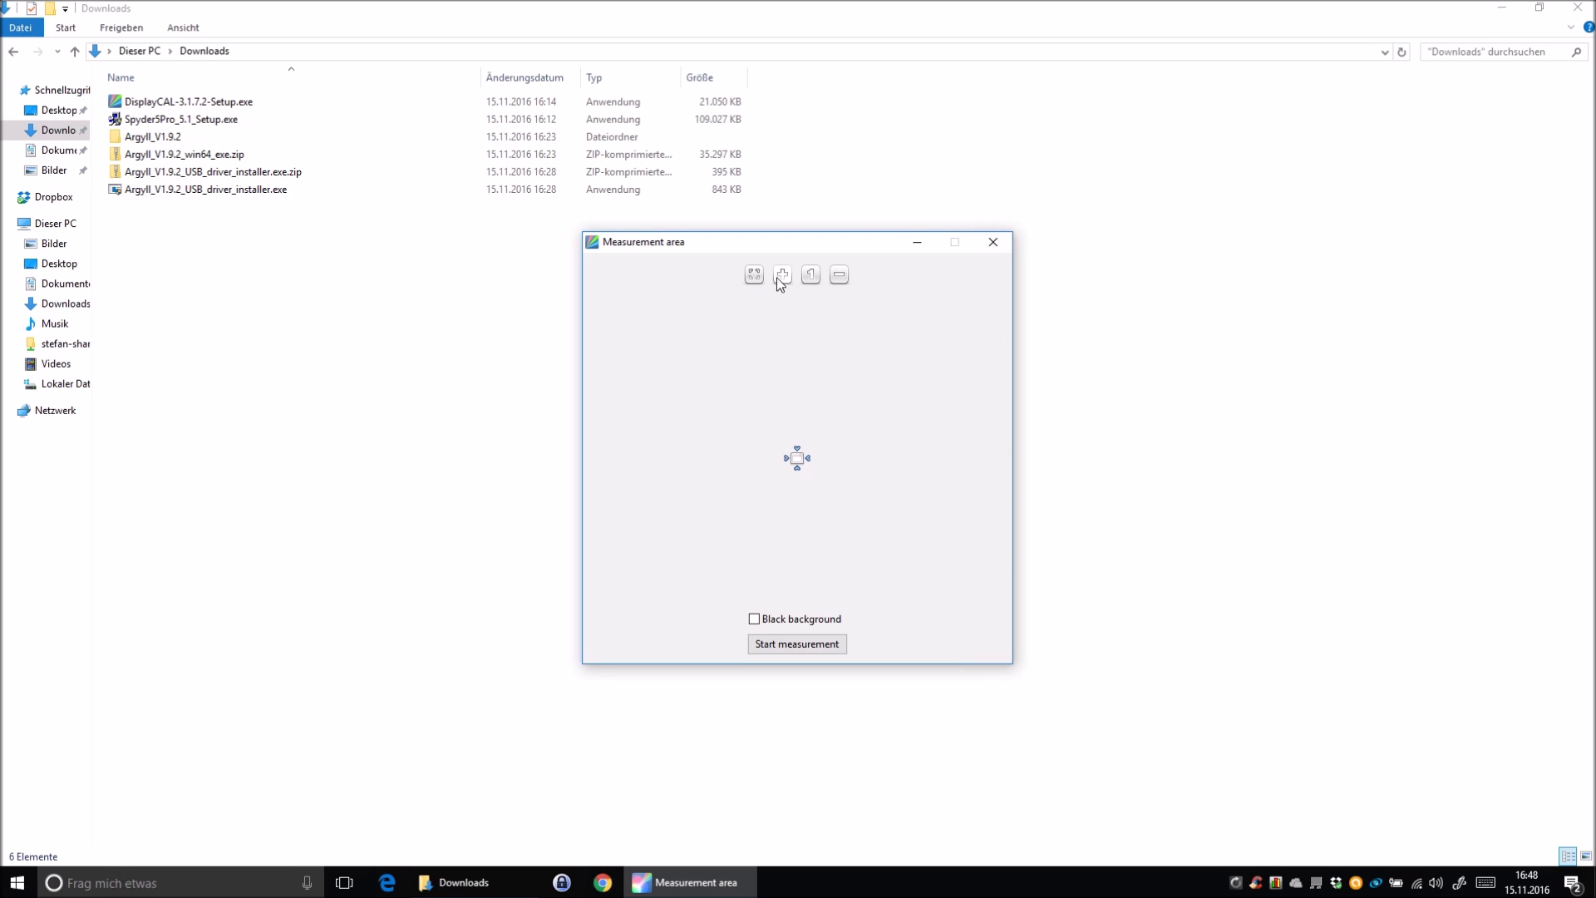
{"action": "left_click", "coordinate": [780, 275]}
{"action": "left_click", "coordinate": [782, 260]}
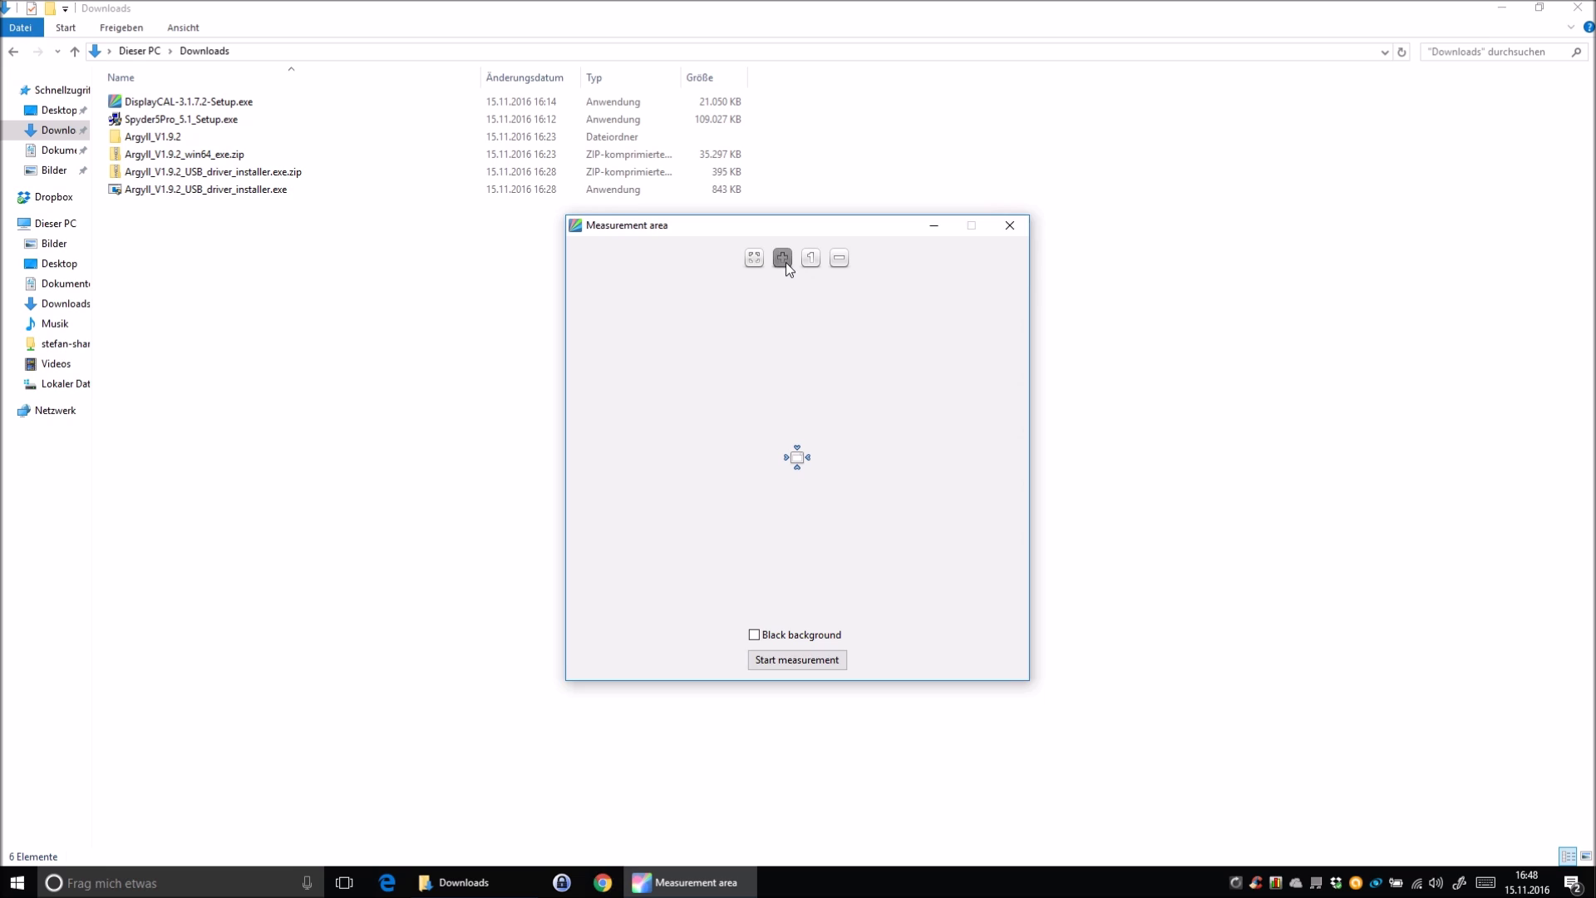
{"action": "left_click", "coordinate": [781, 241]}
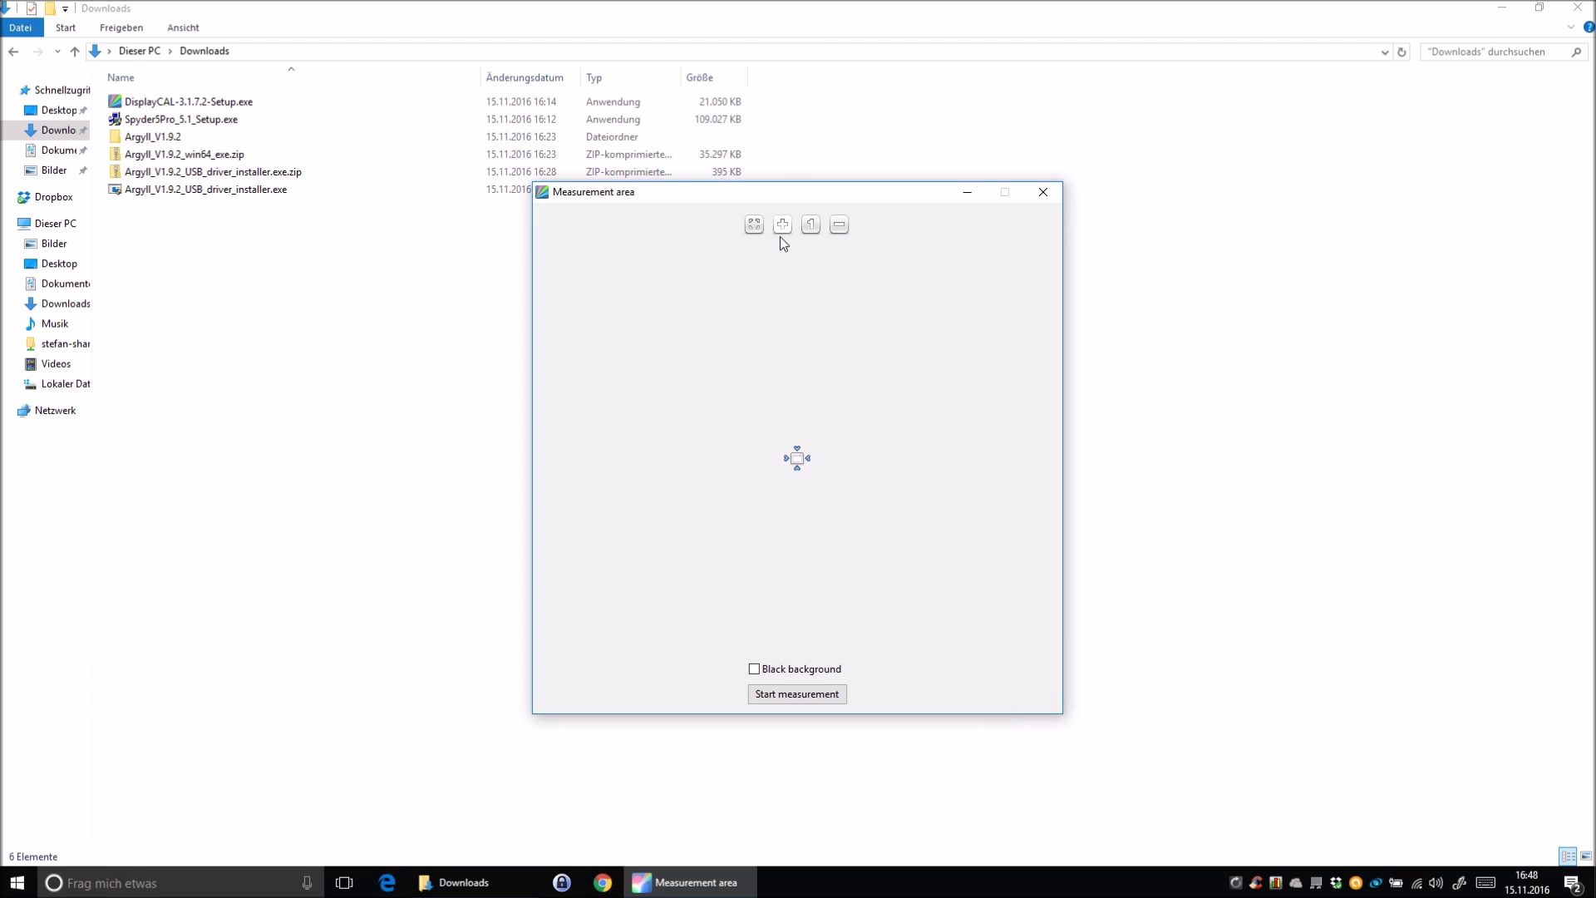